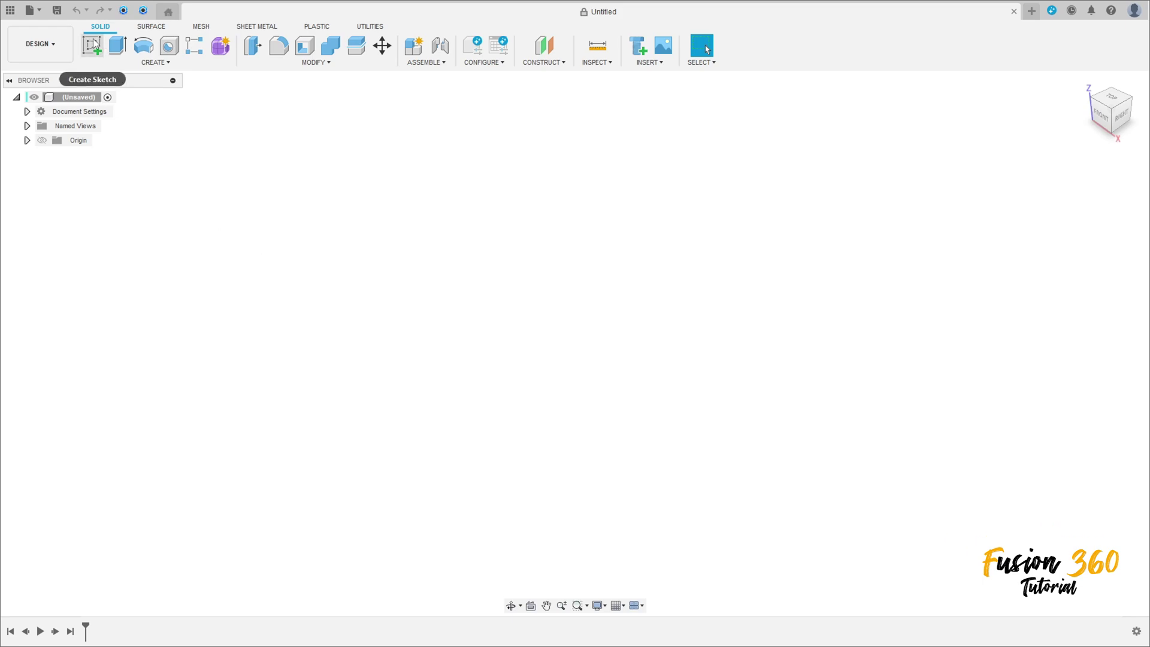
Step: Sketch an 80 mm diameter circle centred on the origin on the vertical origin plane, then finish the sketch
left_click(92, 41)
left_click(609, 291)
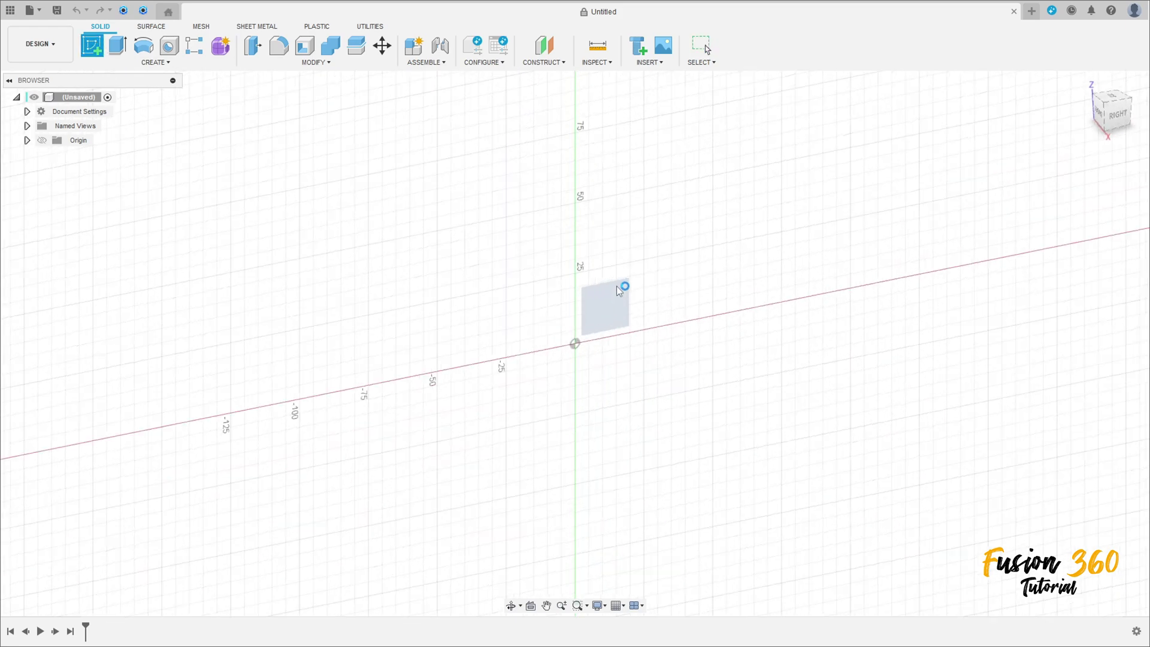
key("c")
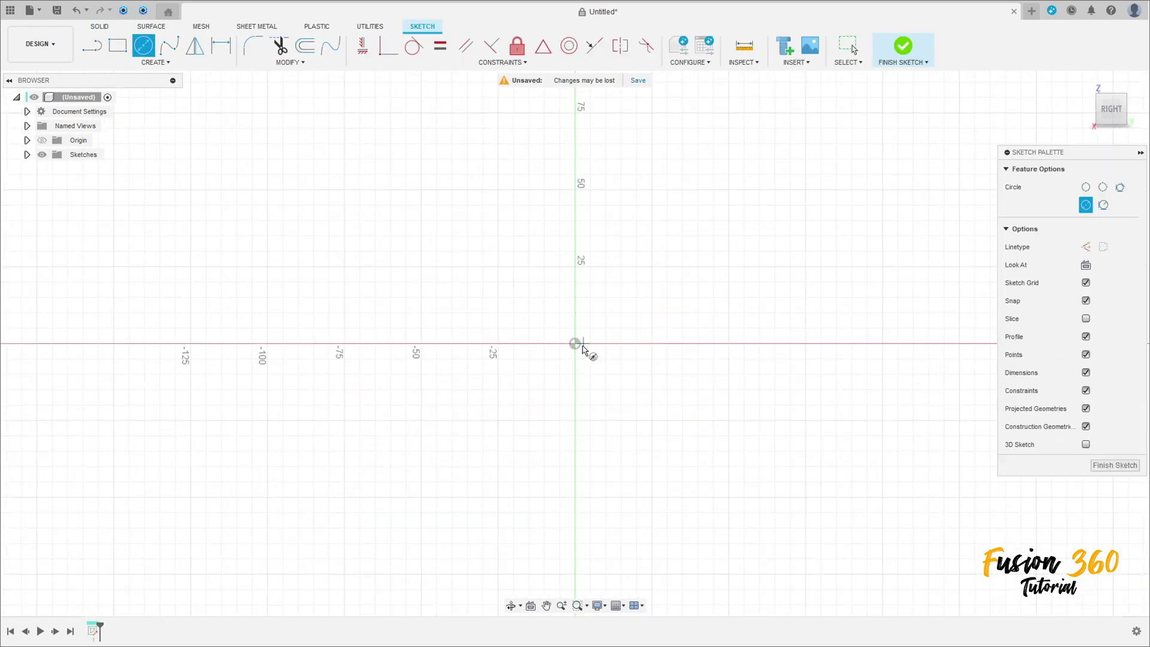
left_click(574, 343)
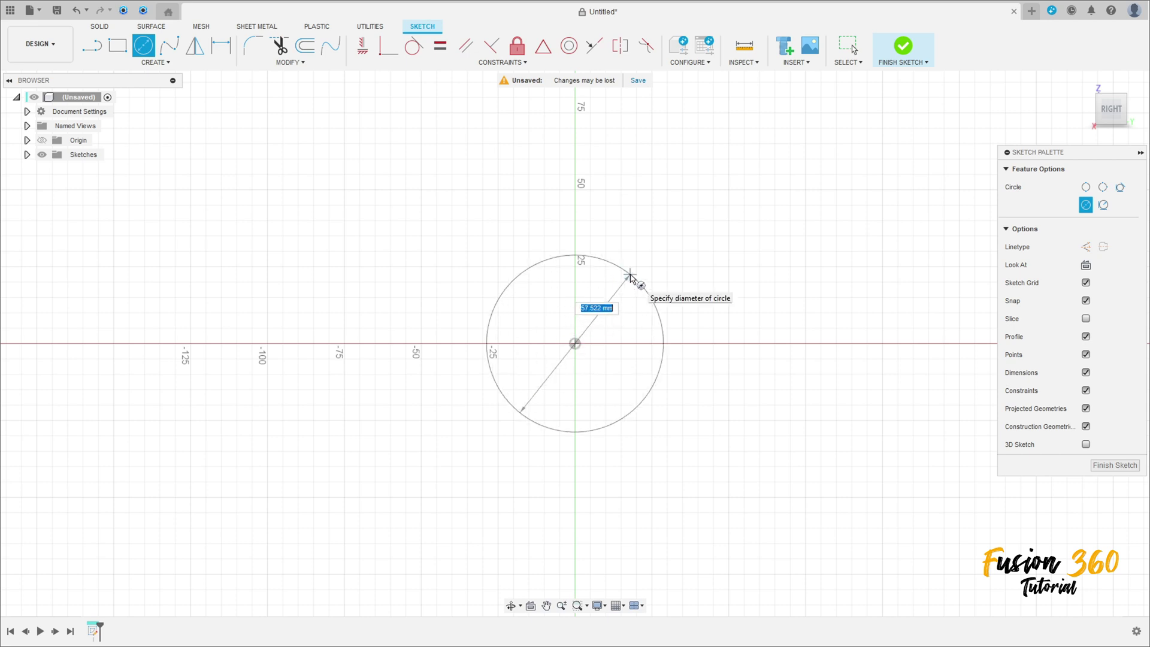
key("Tab")
key("Return")
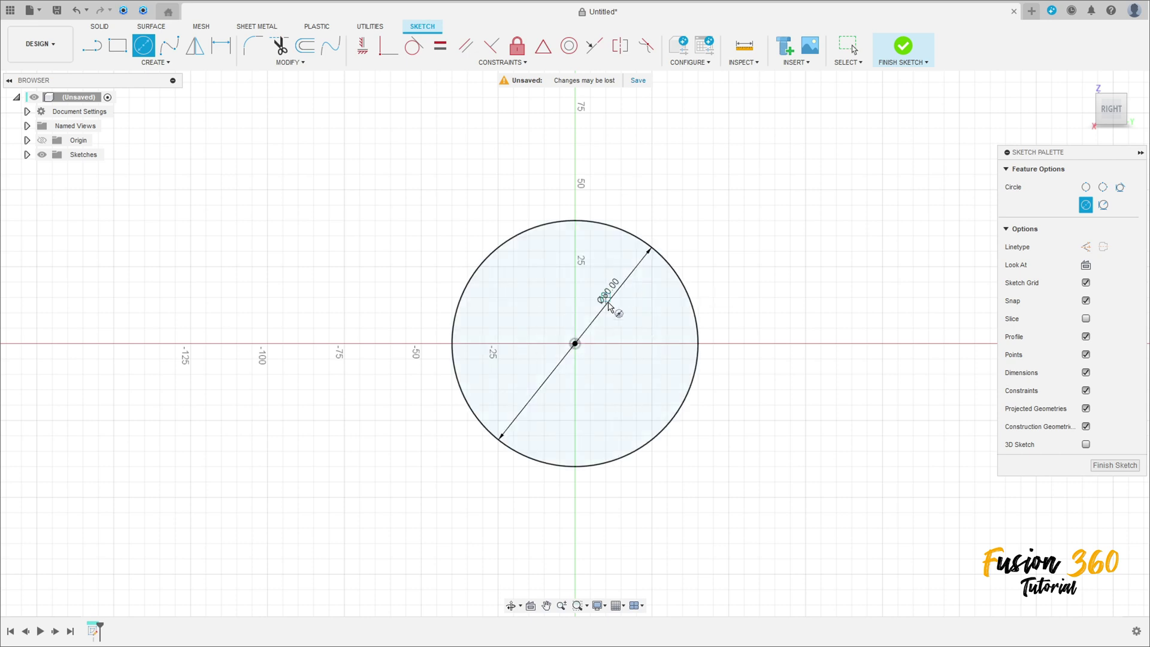
key("Escape")
left_click(886, 64)
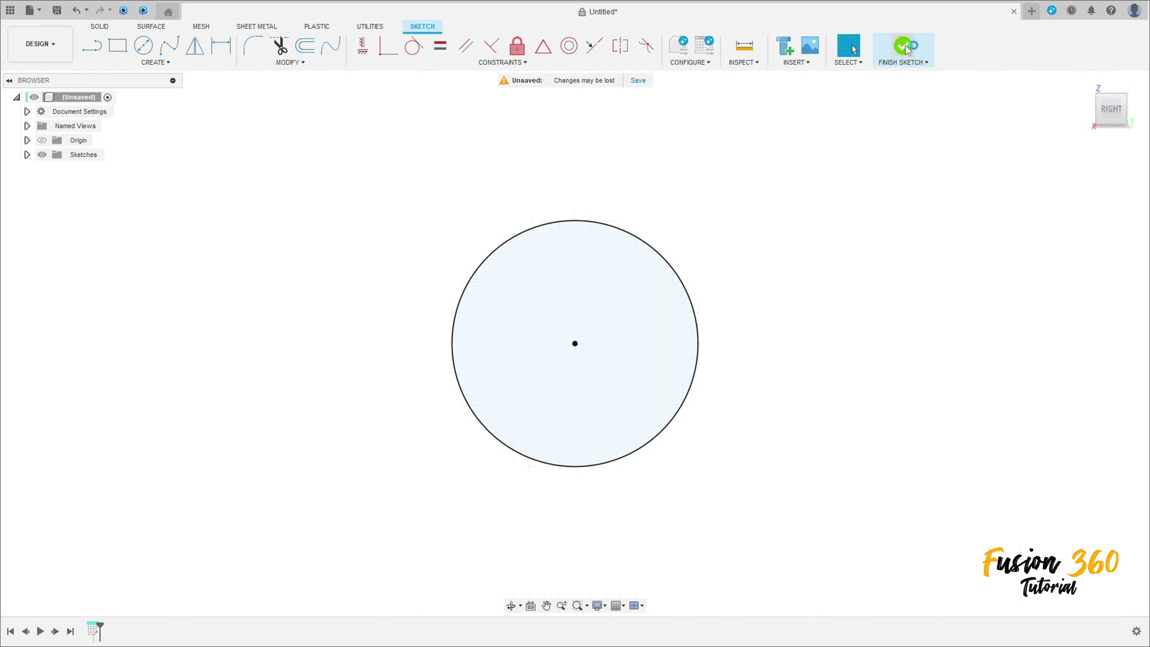
Step: Extrude the 80 mm circle -75 mm into a new solid cylinder body
left_click(117, 46)
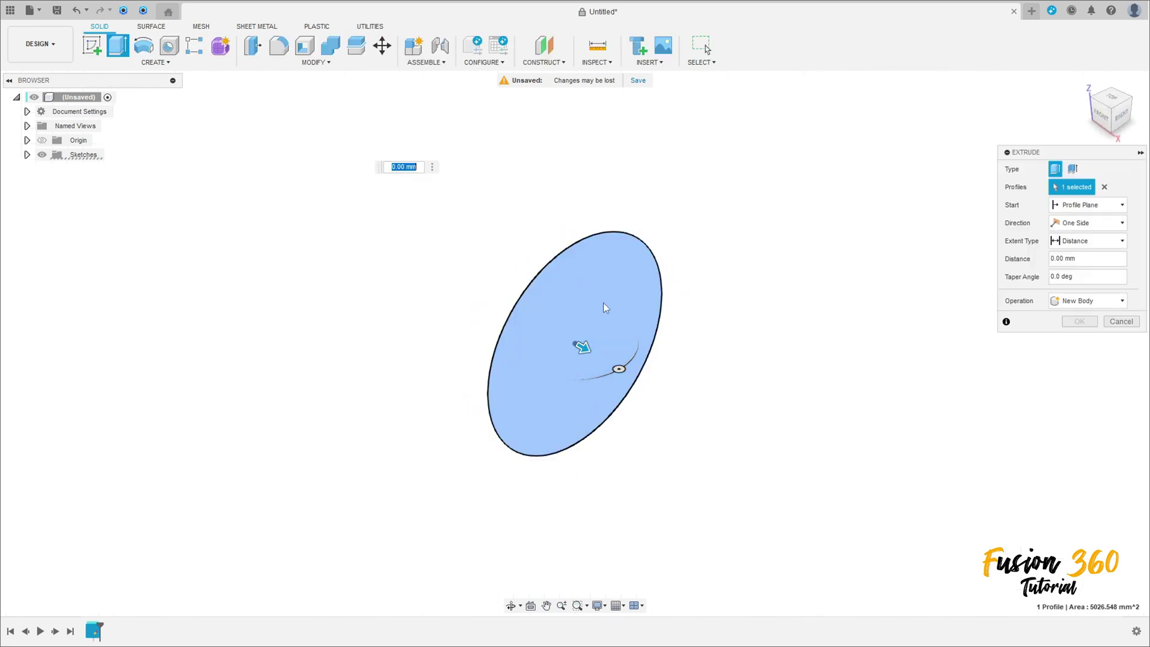
left_click_drag(585, 354, 367, 269)
type("-75")
key("Return")
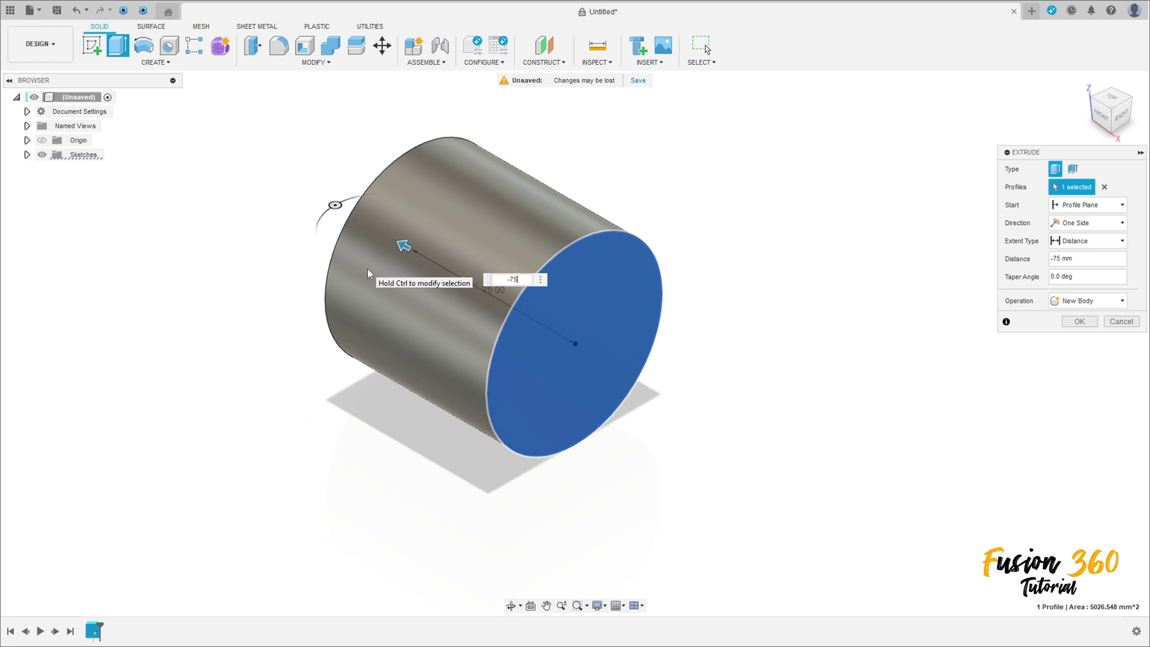
mouse_move(368, 268)
middle_mouse_down()
mouse_move(489, 324)
mouse_move(500, 436)
middle_mouse_up()
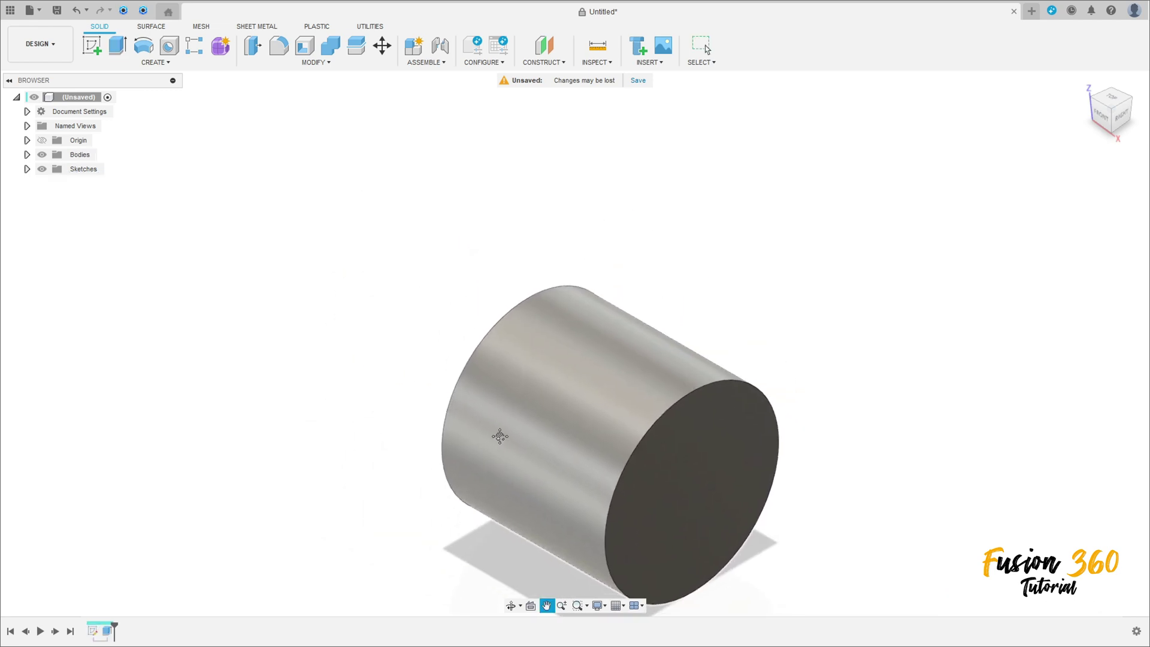
left_click(708, 50)
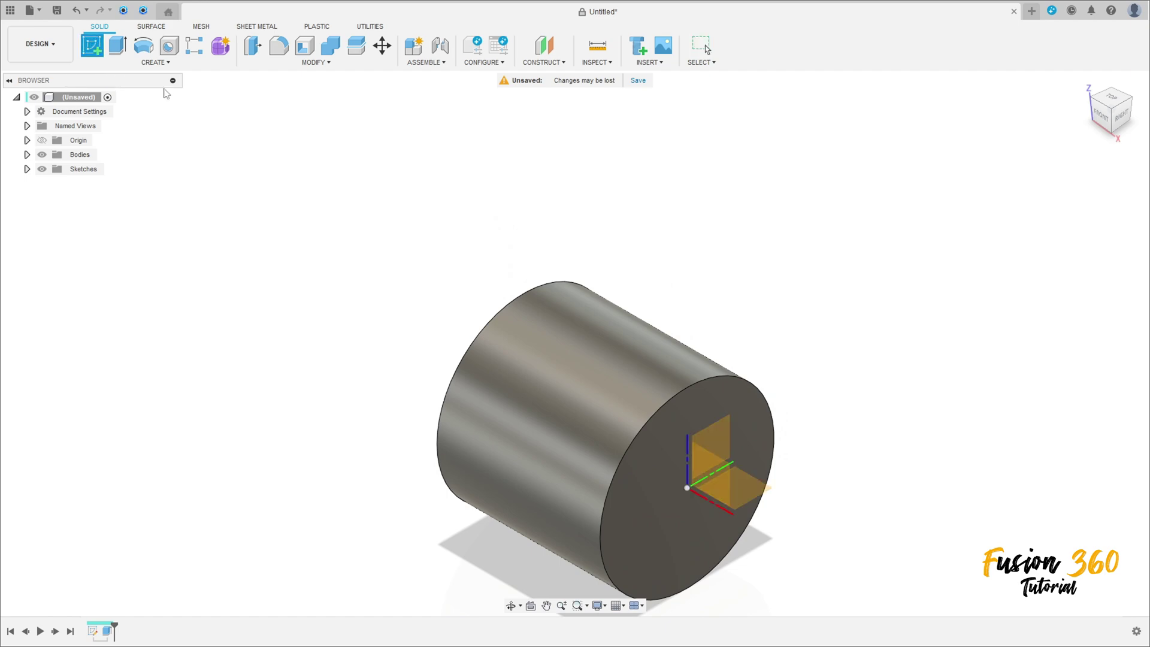
Step: On a new front-plane sketch, draw a 25 mm circle across the cylinder's top edge near its left end
left_click(721, 479)
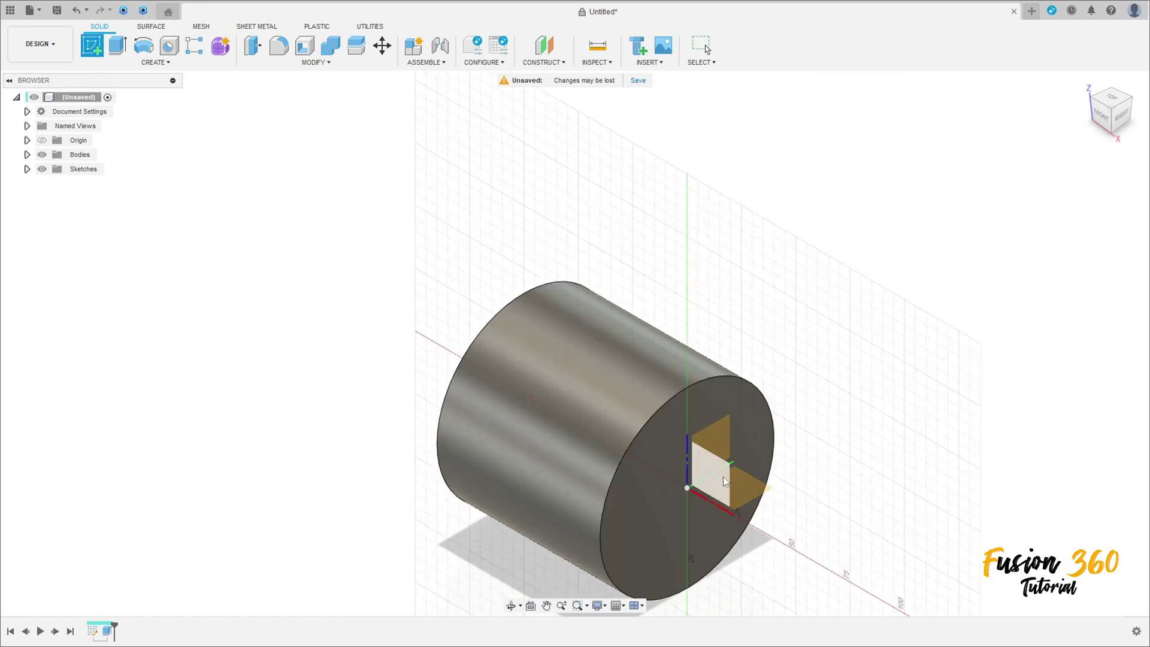
left_click(723, 481)
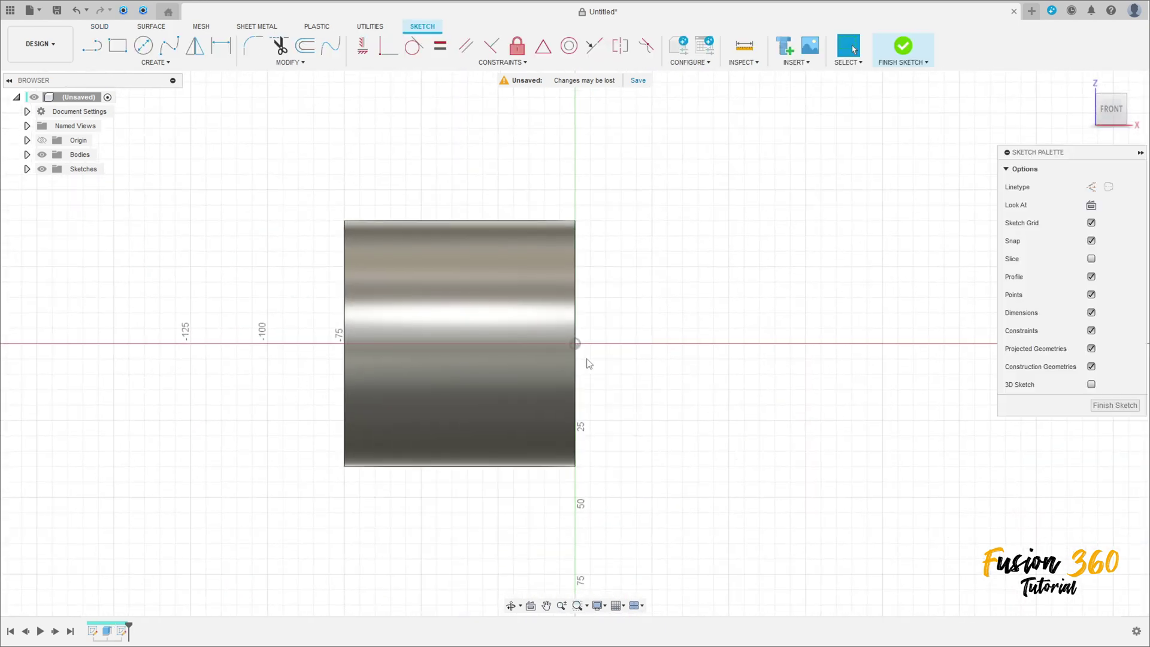
key("c")
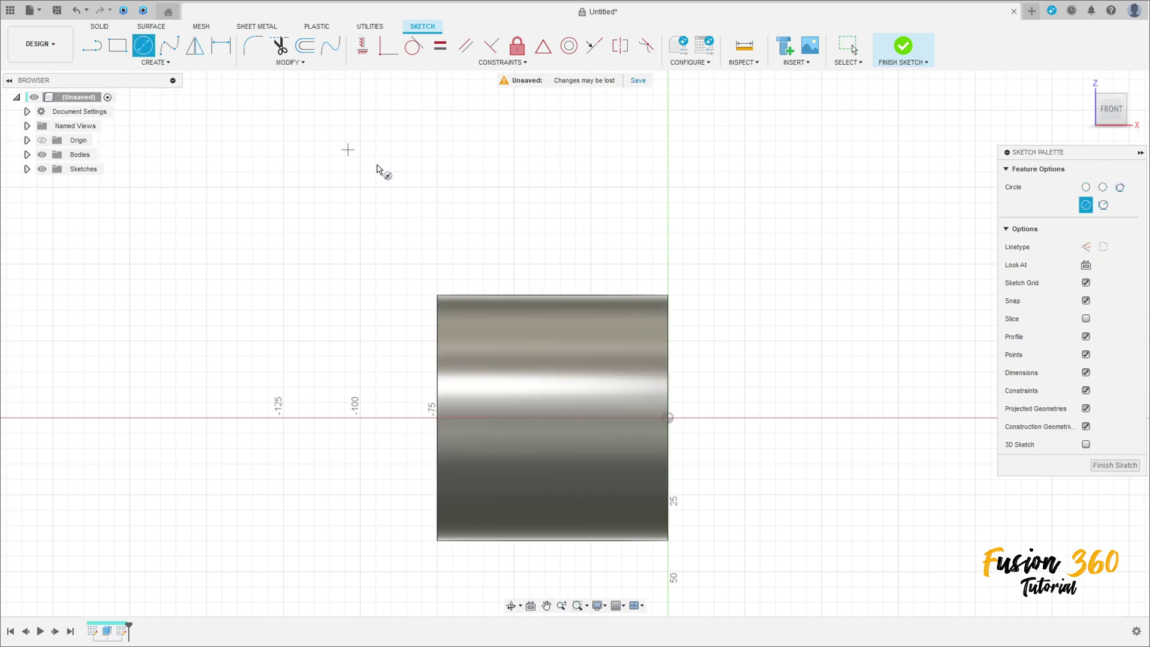
left_click(468, 280)
type("25")
key("Return")
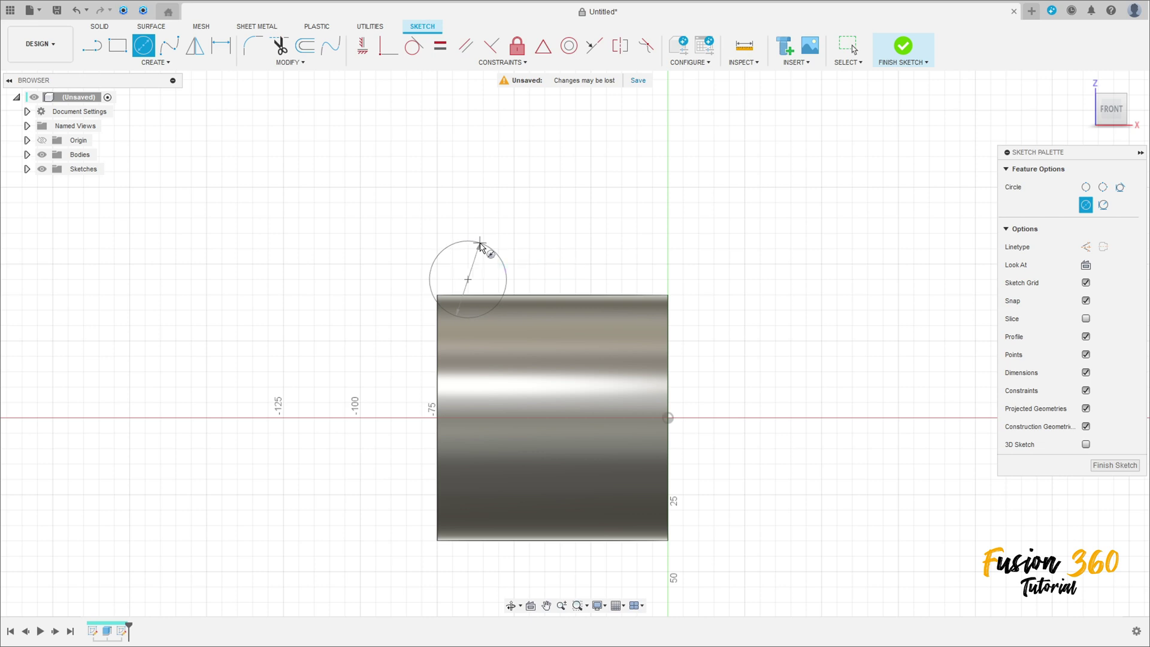
scroll(482, 258, "up", 2)
key("d")
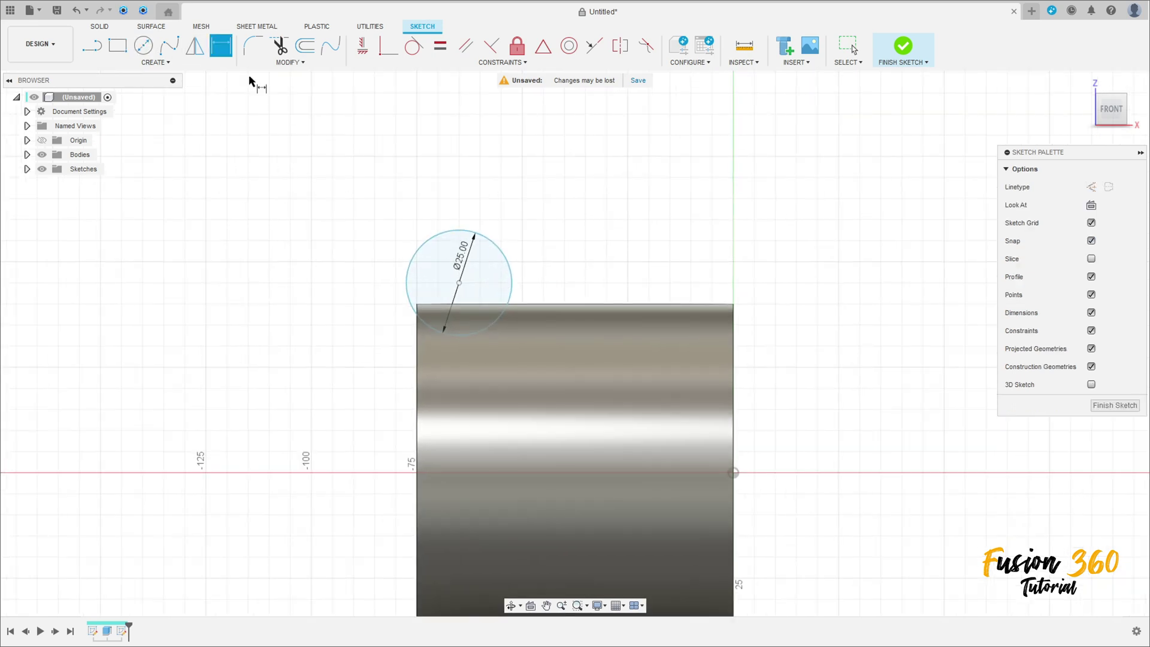
left_click(460, 283)
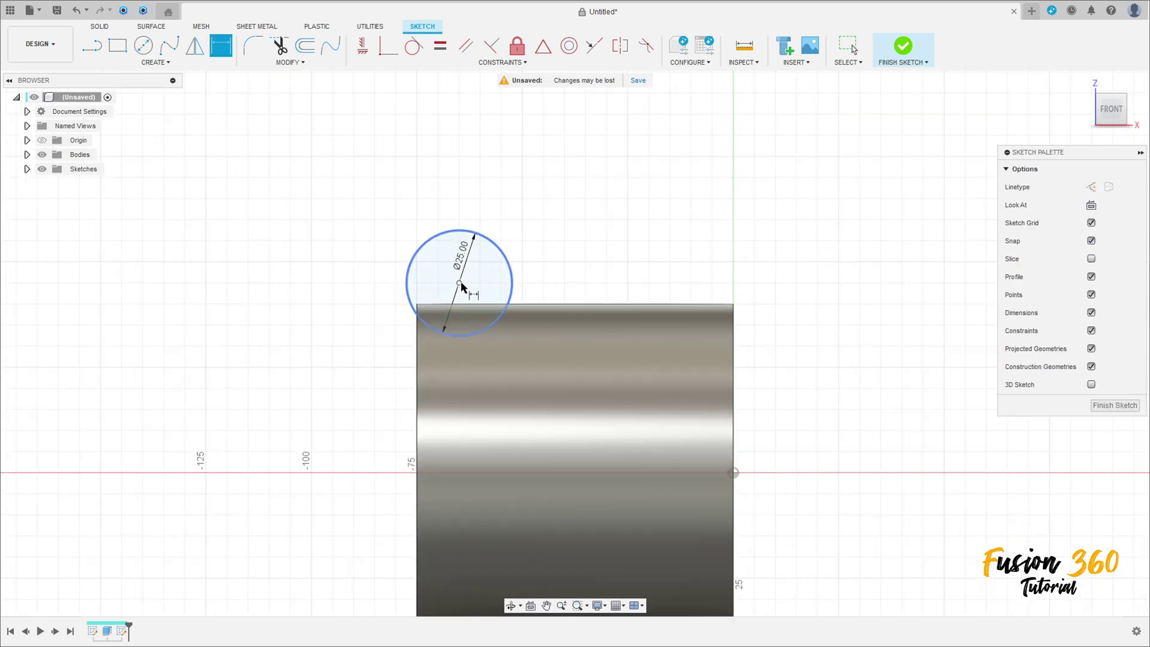
Step: Dimension the circle centre 20 mm horizontally from the cylinder's left end corner
left_click(417, 474)
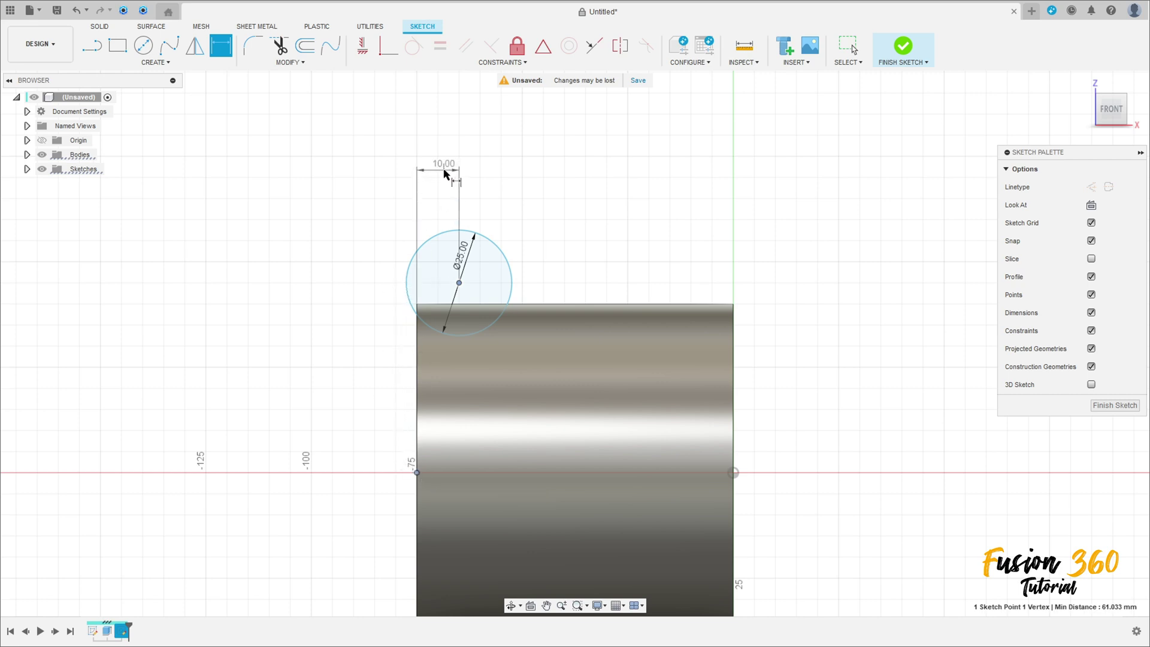
left_click(445, 173)
type("20")
key("Return")
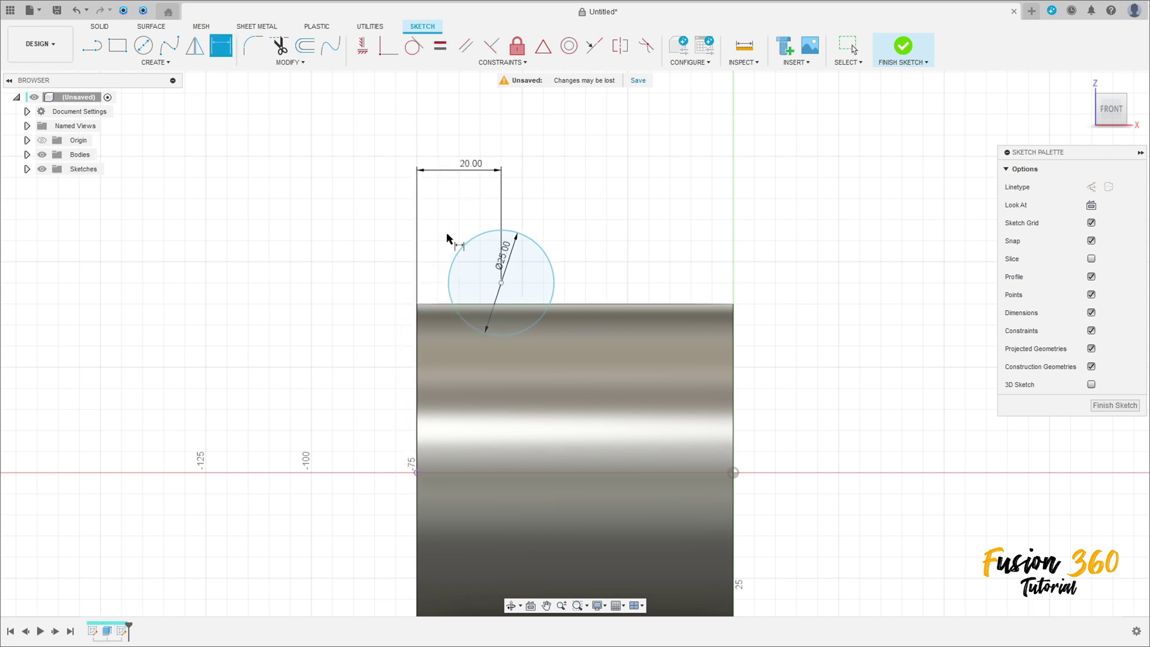
Step: Dimension the circle centre 42.5 mm vertically above the cylinder's axis
left_click(501, 283)
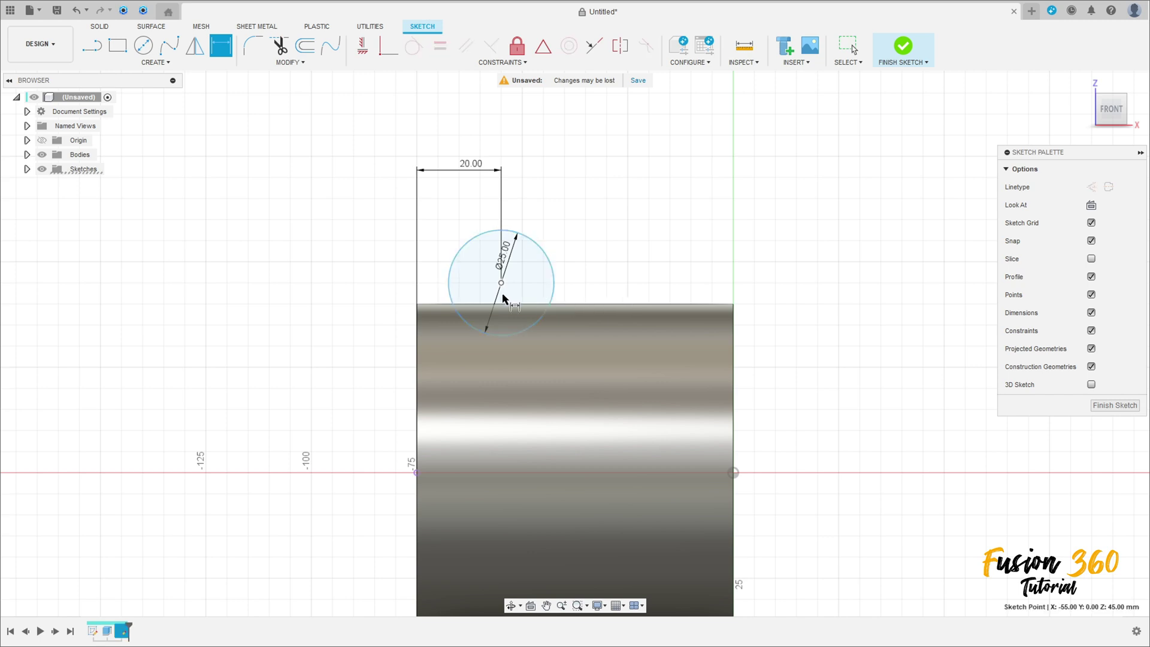
left_click(734, 474)
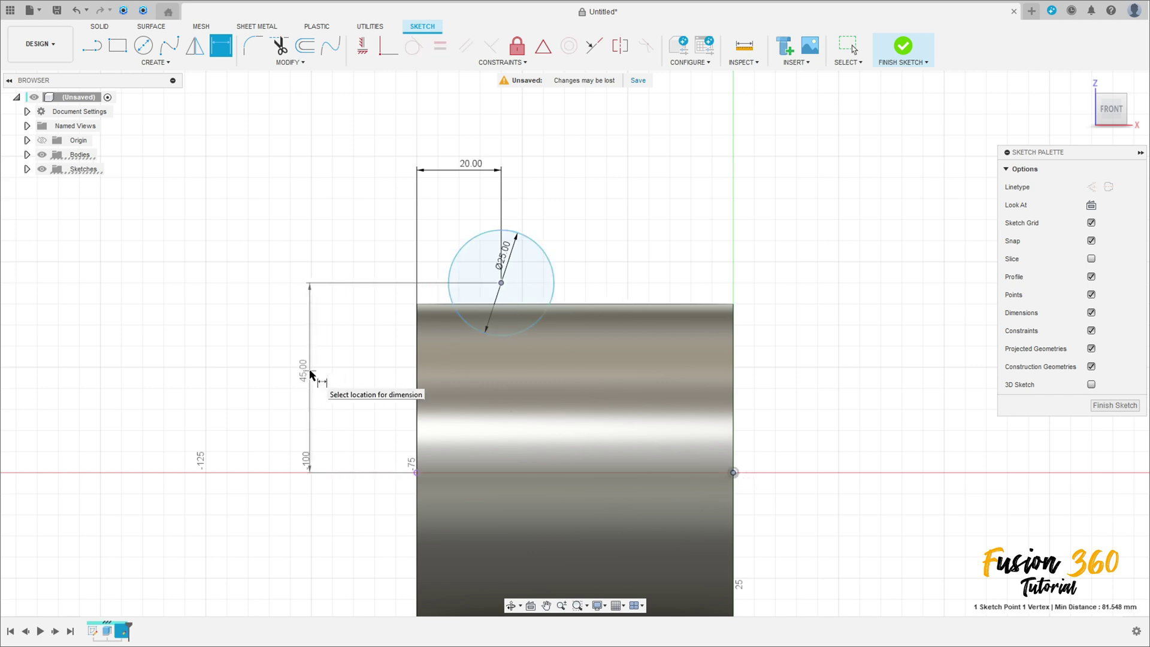
left_click(312, 376)
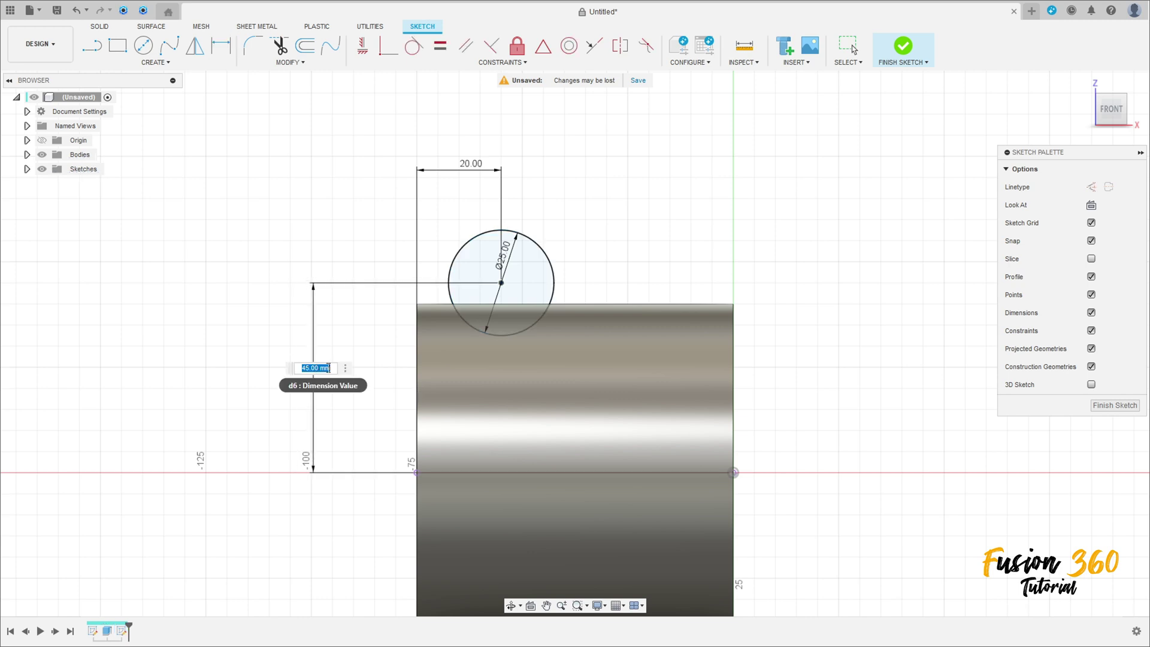
type("42,5")
key("Return")
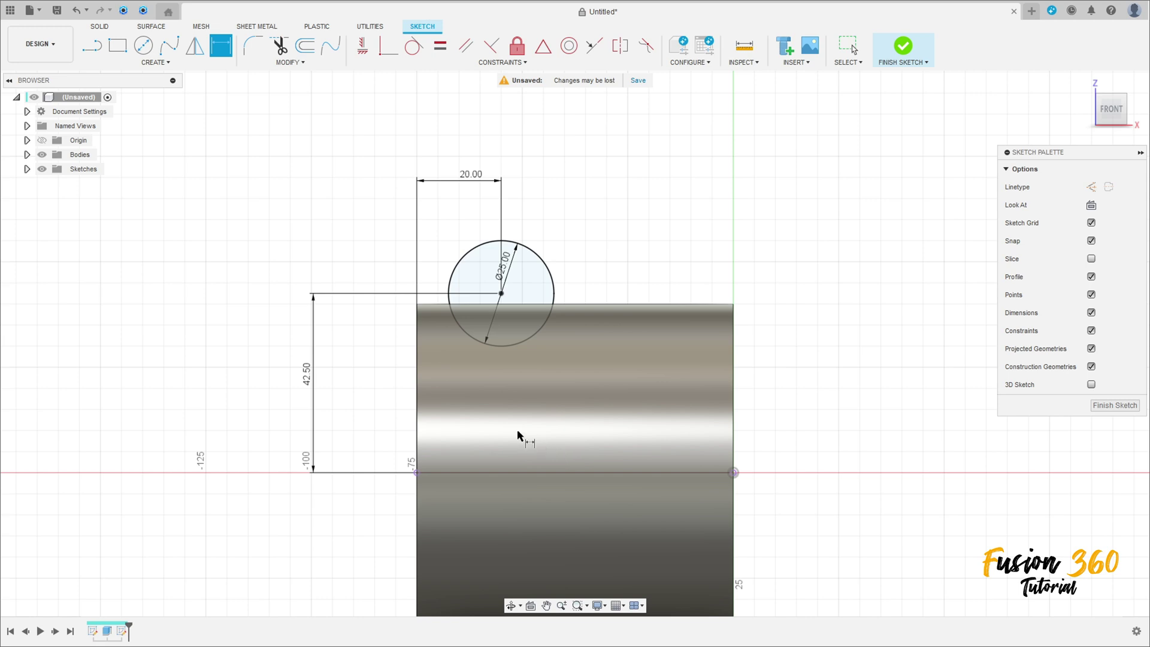
Step: Draw the tab's 25 mm lines from the circle's left side around to its edge
left_click(95, 50)
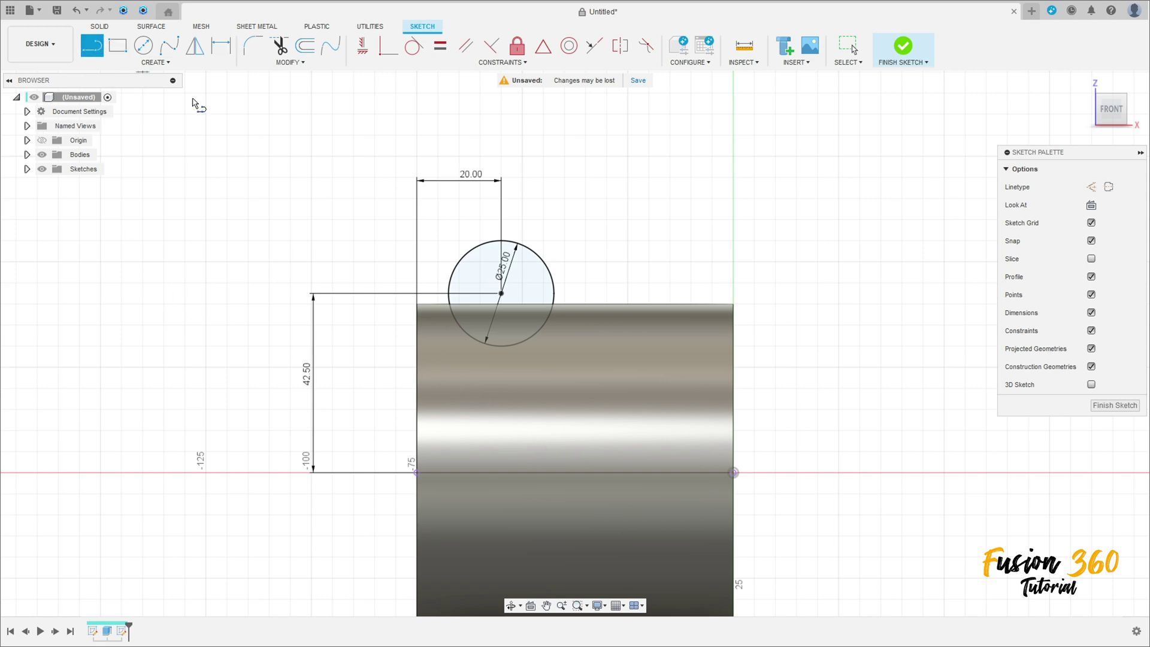
left_click(452, 295)
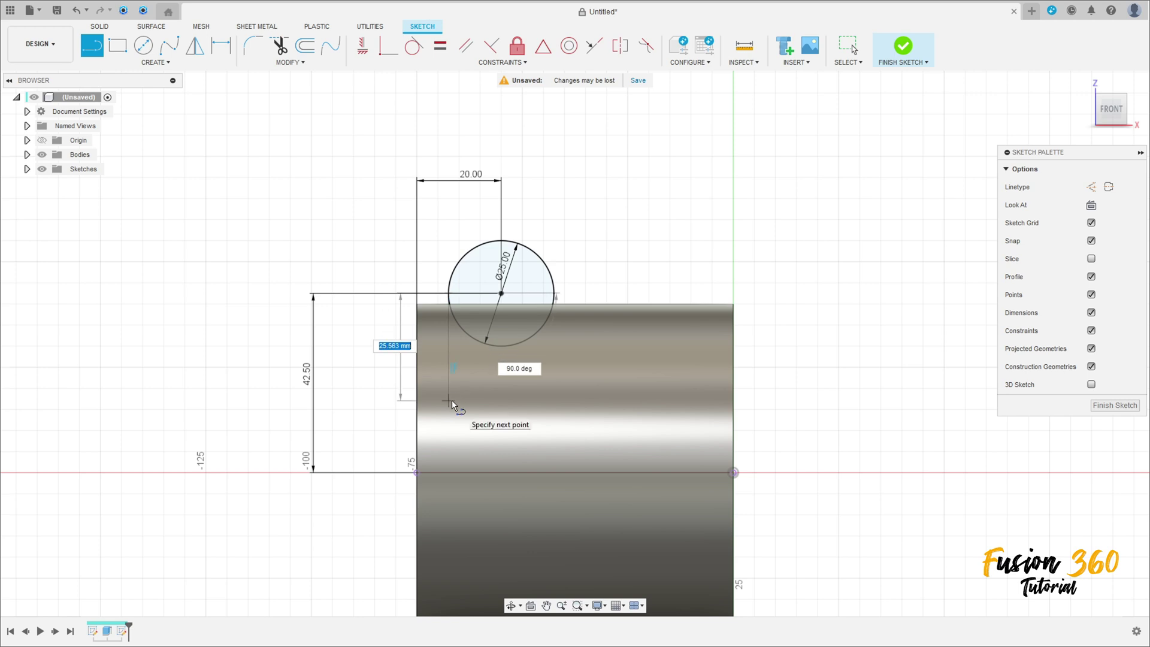
type("25")
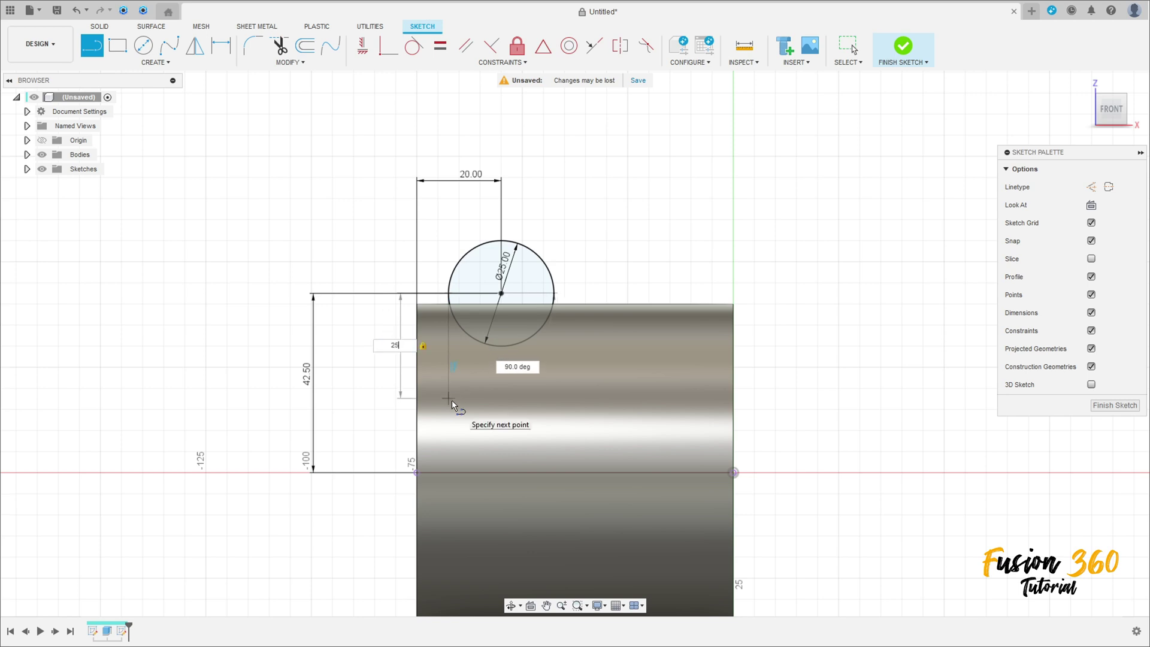
key("Return")
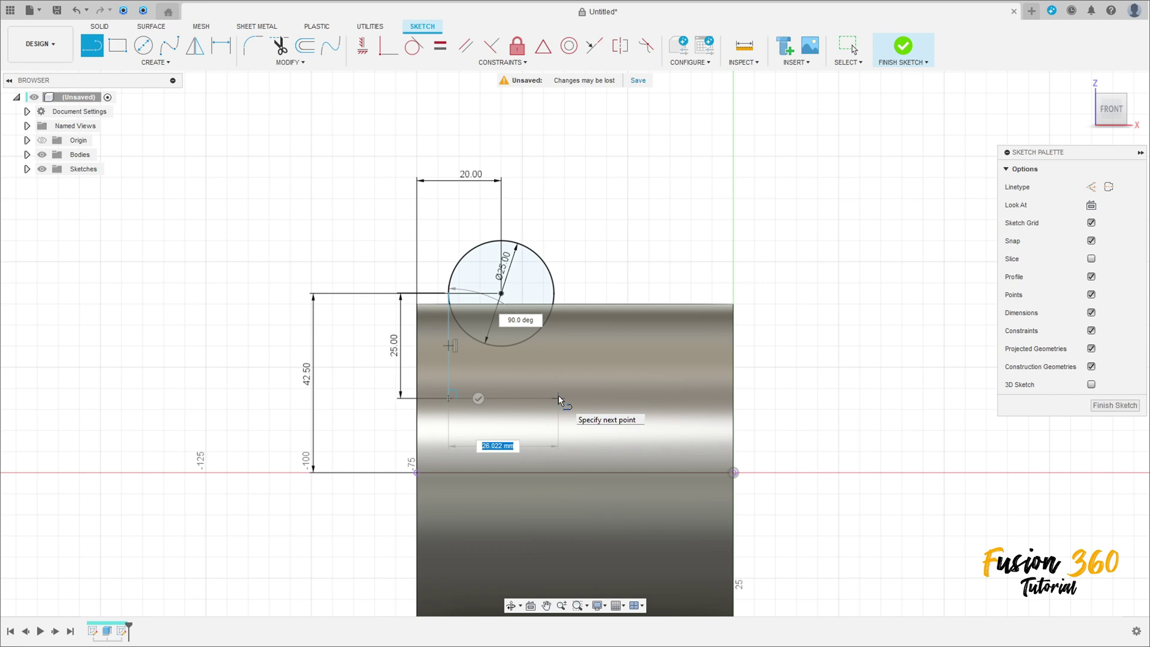
type("25")
key("Return")
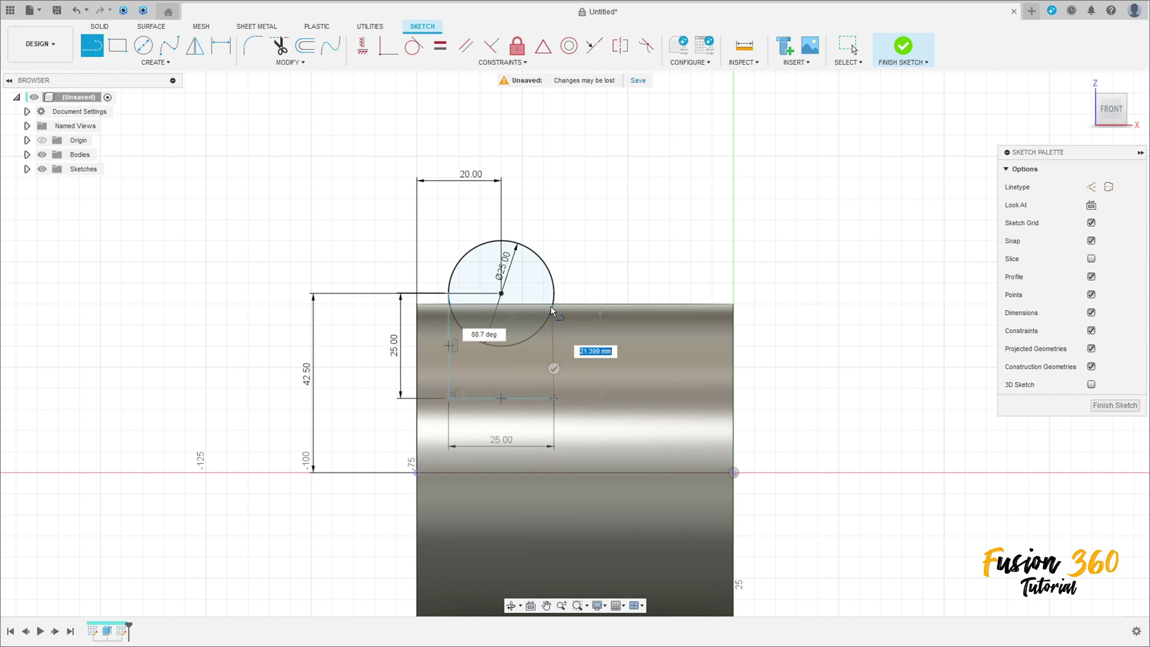
left_click(551, 310)
scroll(536, 378, "up", 3)
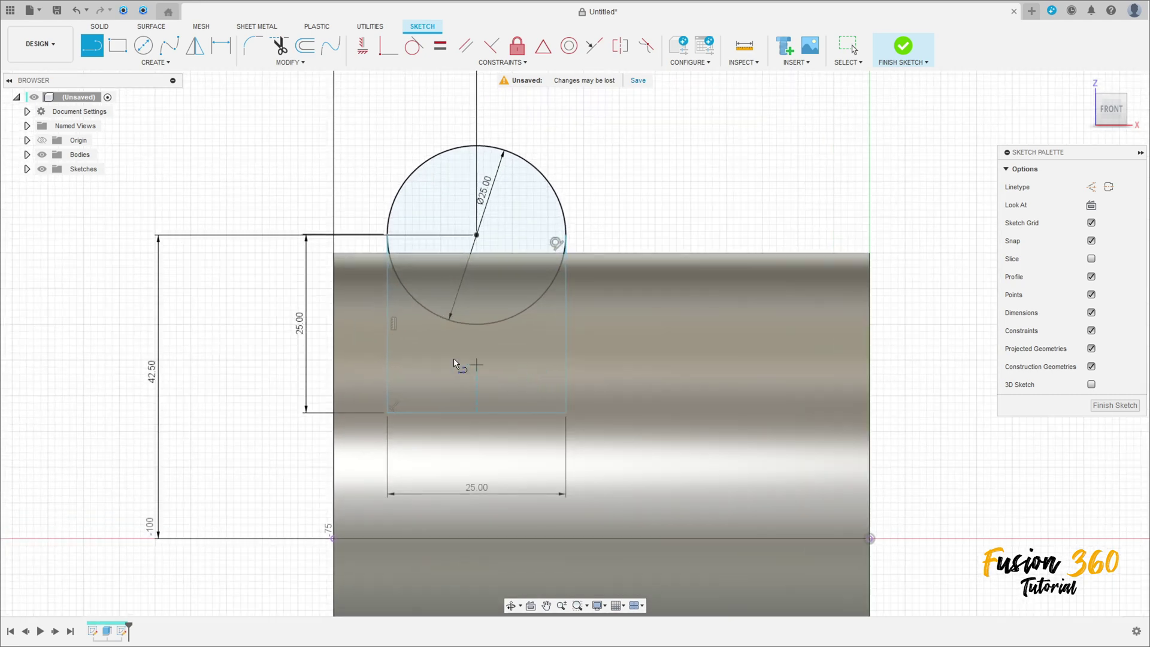
Step: Make the left side line tangent to the Ø25 circle
left_click(414, 45)
left_click(385, 312)
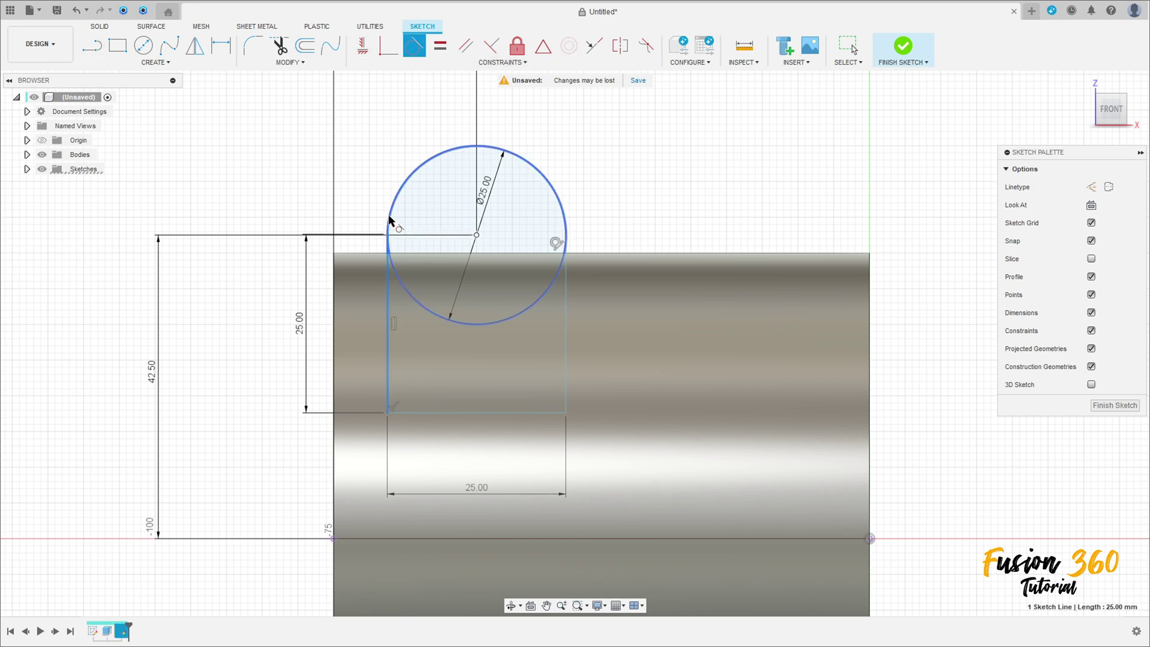
left_click(389, 220)
mouse_move(586, 367)
middle_mouse_down("shift")
mouse_move(537, 352)
mouse_move(521, 380)
mouse_move(587, 380)
mouse_move(552, 384)
middle_mouse_up("shift")
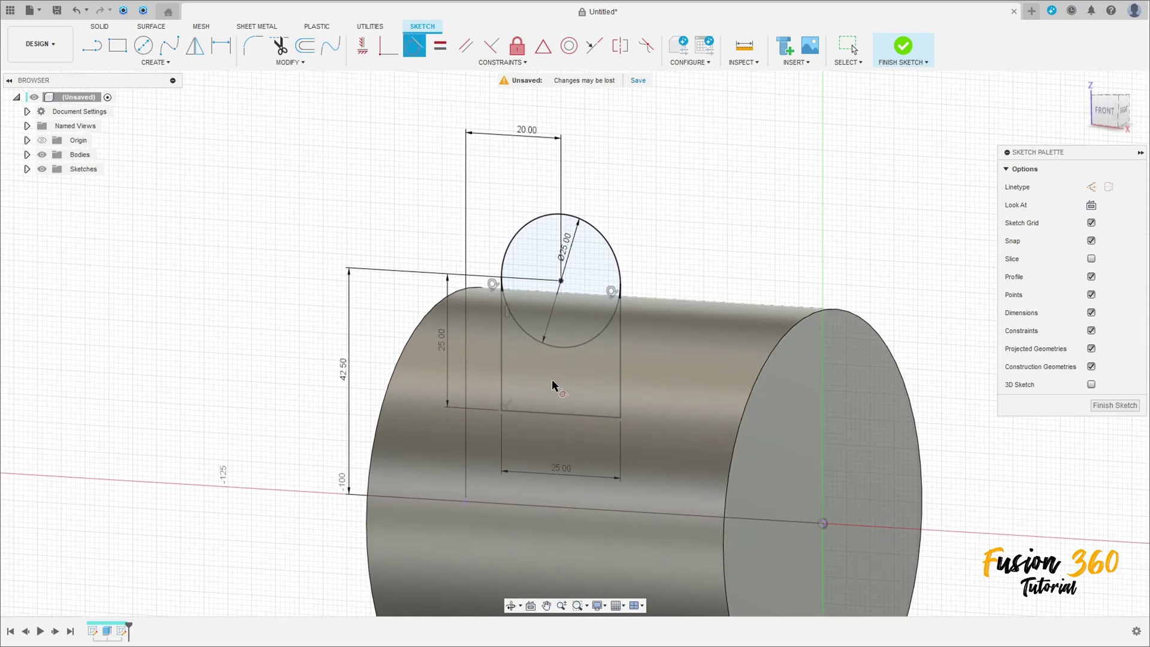
Step: Trim away the circle's lower arc and finish the dome-topped tab sketch
left_click(277, 48)
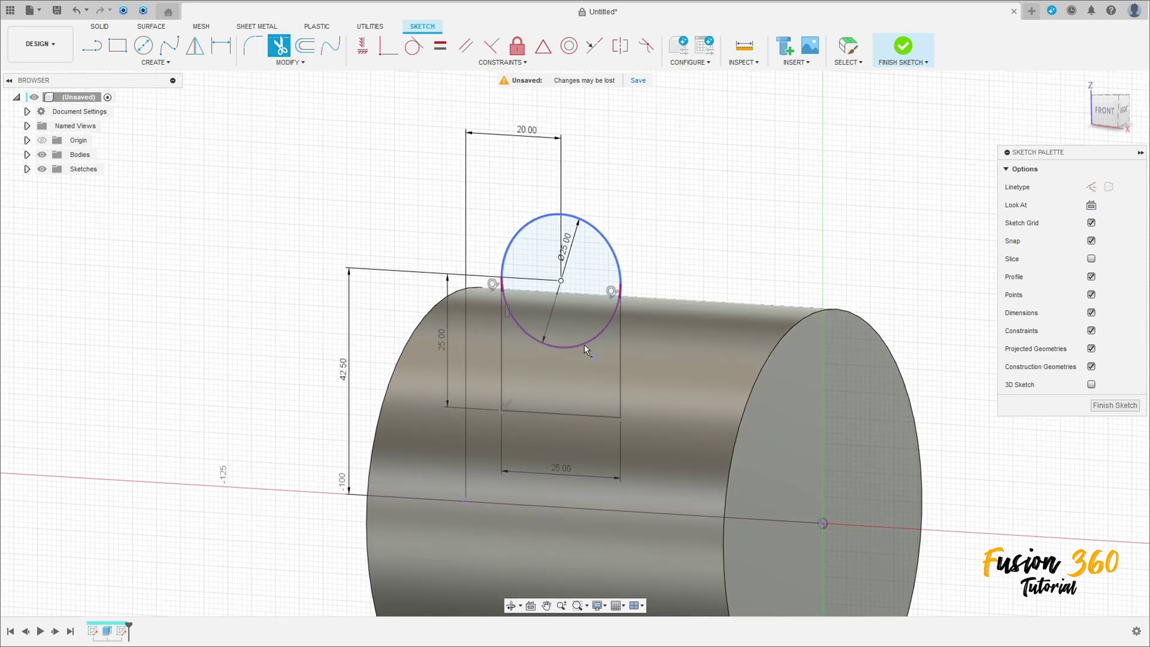
left_click(584, 343)
scroll(639, 362, "down", 3)
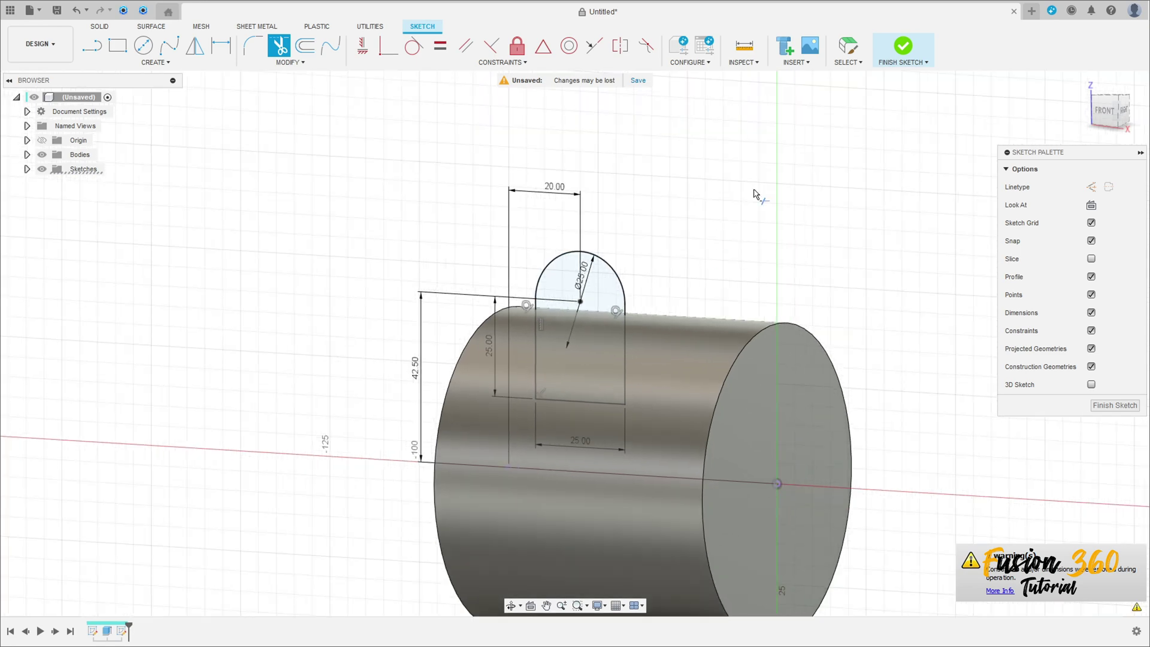
left_click(903, 57)
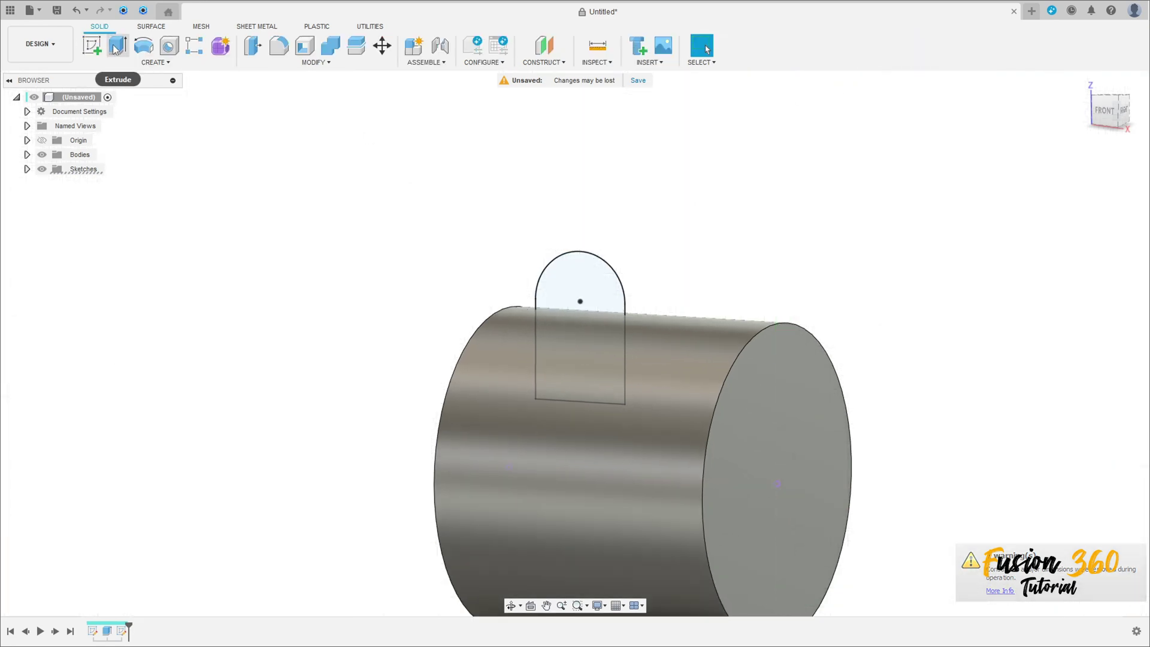
left_click(118, 45)
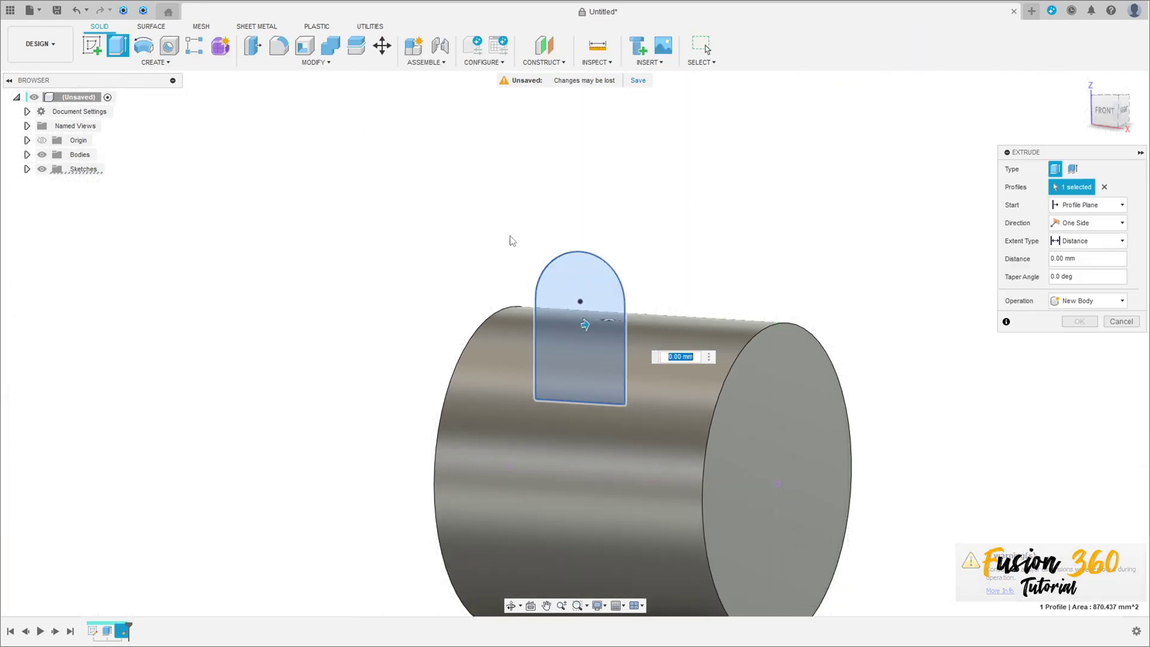
Step: Extrude the tab profile 65 mm symmetrically as whole length, joined to the cylinder body
left_click(1067, 224)
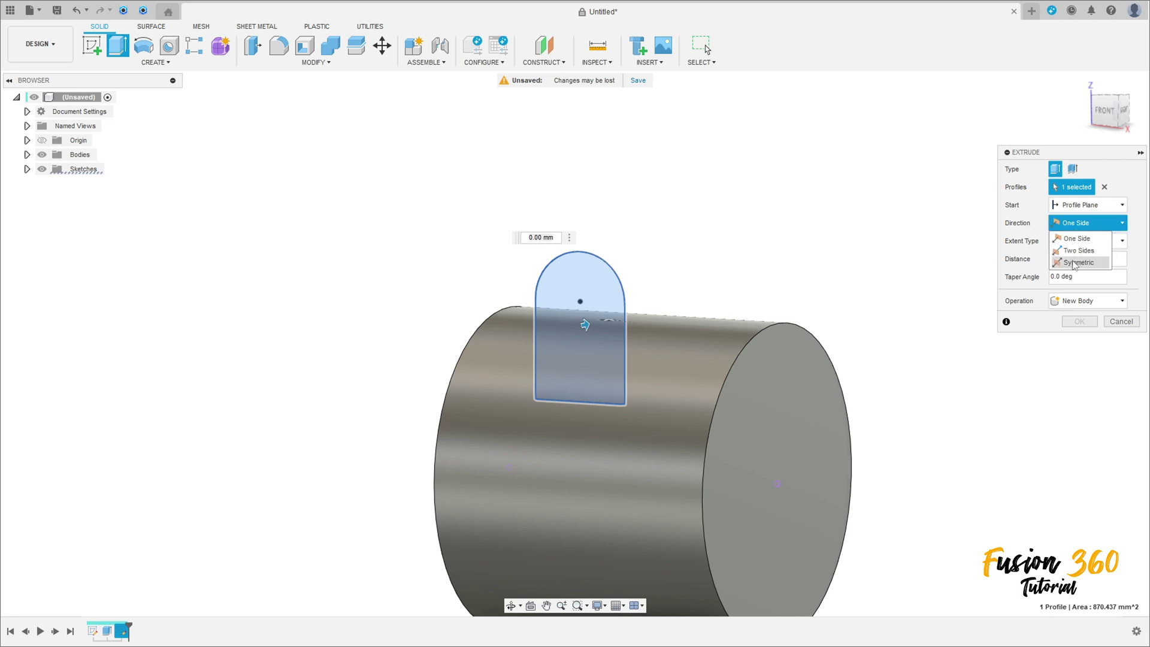
left_click(1078, 264)
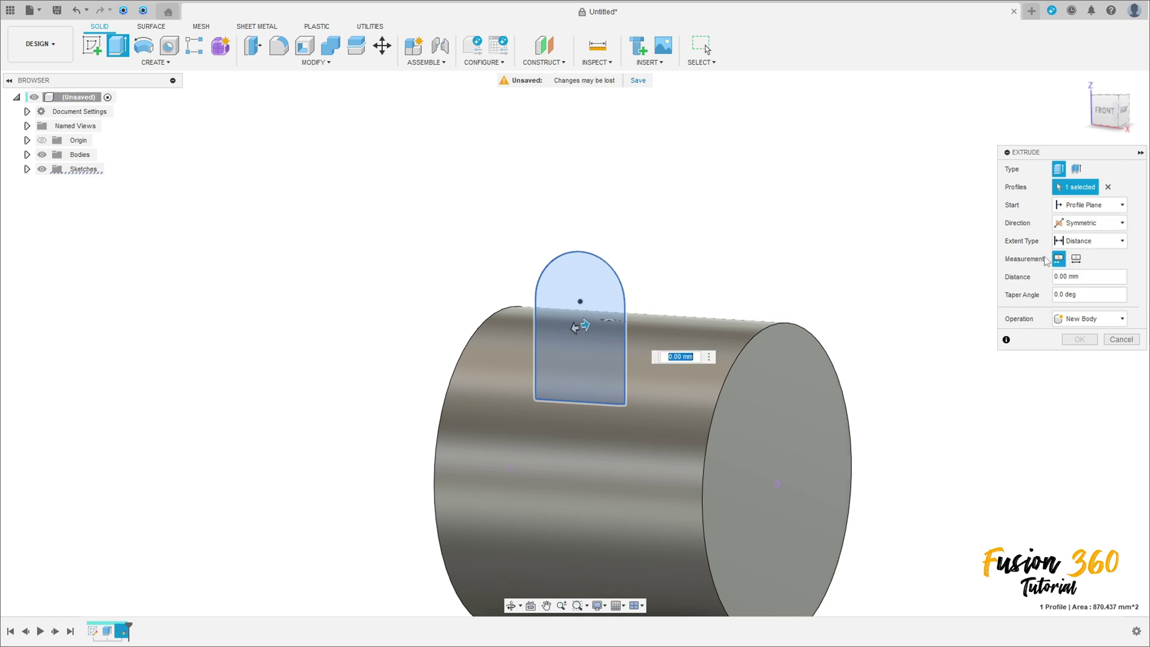
left_click(1076, 258)
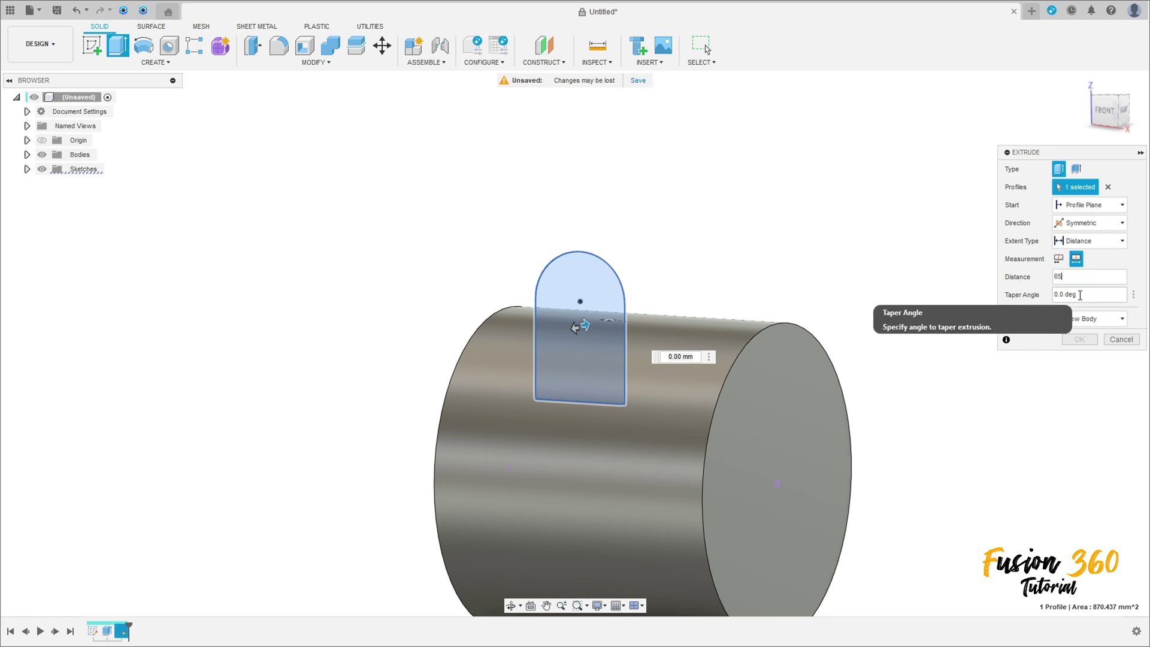
key("Return")
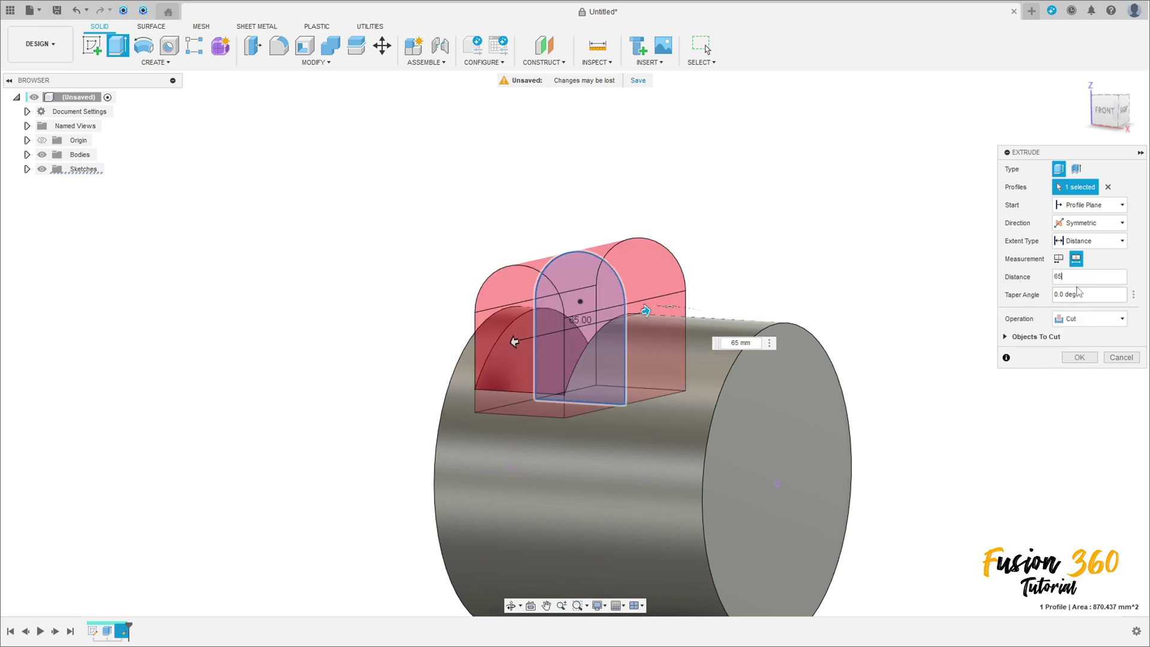
left_click(1069, 320)
left_click(1072, 335)
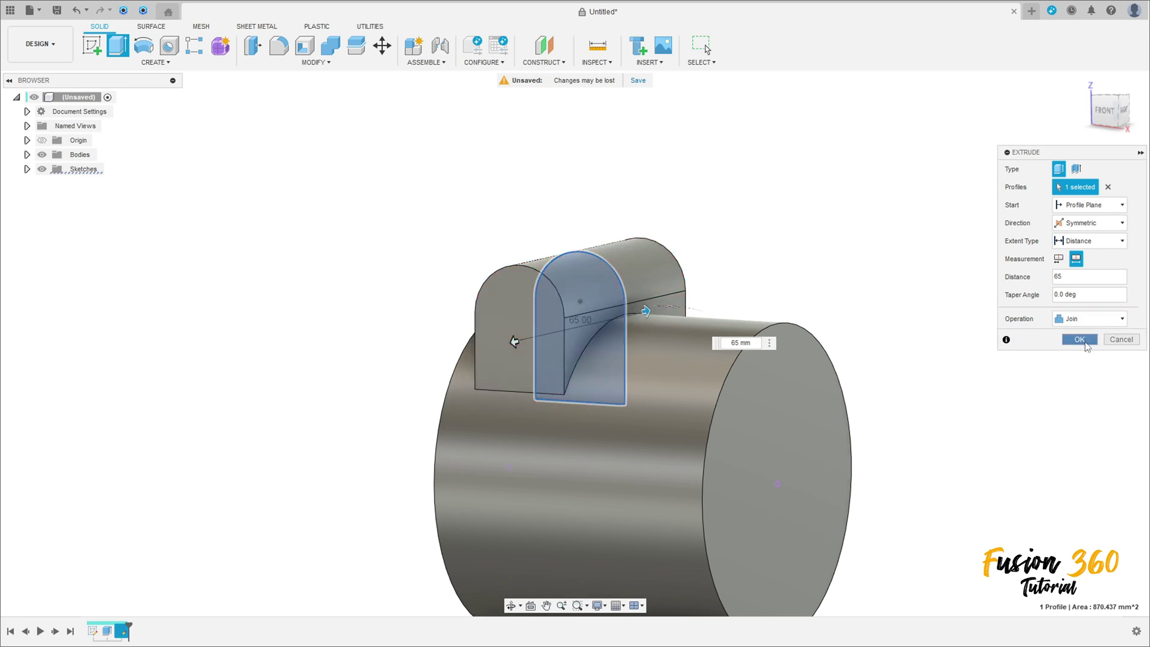
left_click(1085, 345)
mouse_move(739, 300)
middle_mouse_down("shift")
mouse_move(826, 297)
mouse_move(709, 307)
mouse_move(727, 297)
middle_mouse_up("shift")
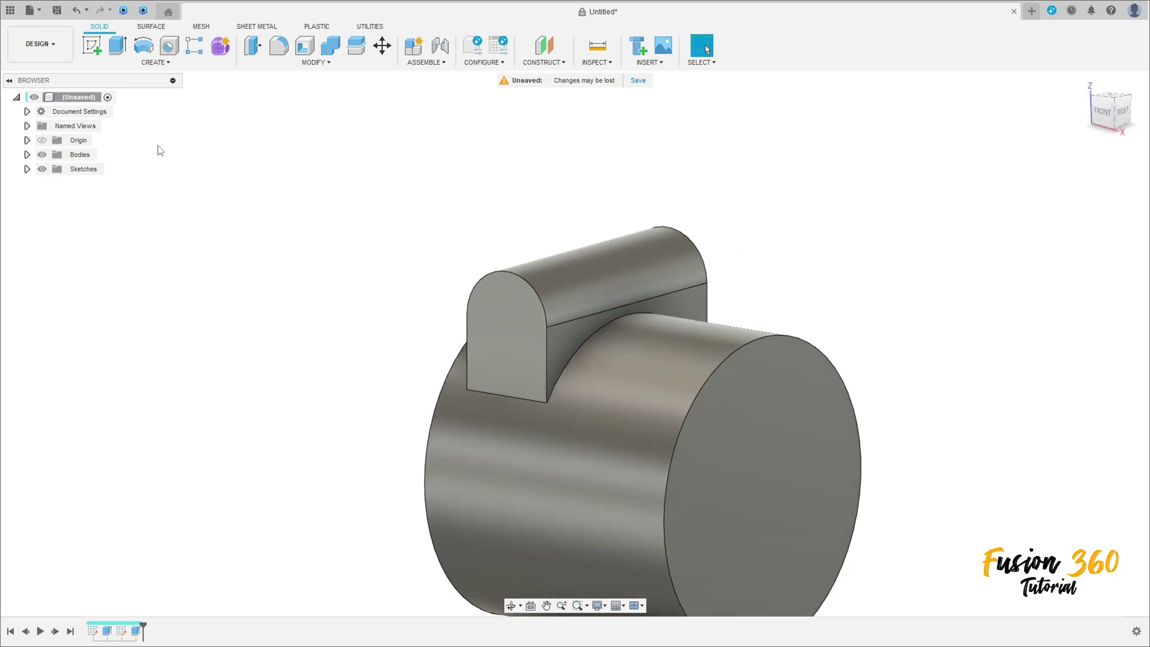
Step: Start a sketch on the front plane and project the solid body's outline into it
left_click(92, 46)
left_click(800, 465)
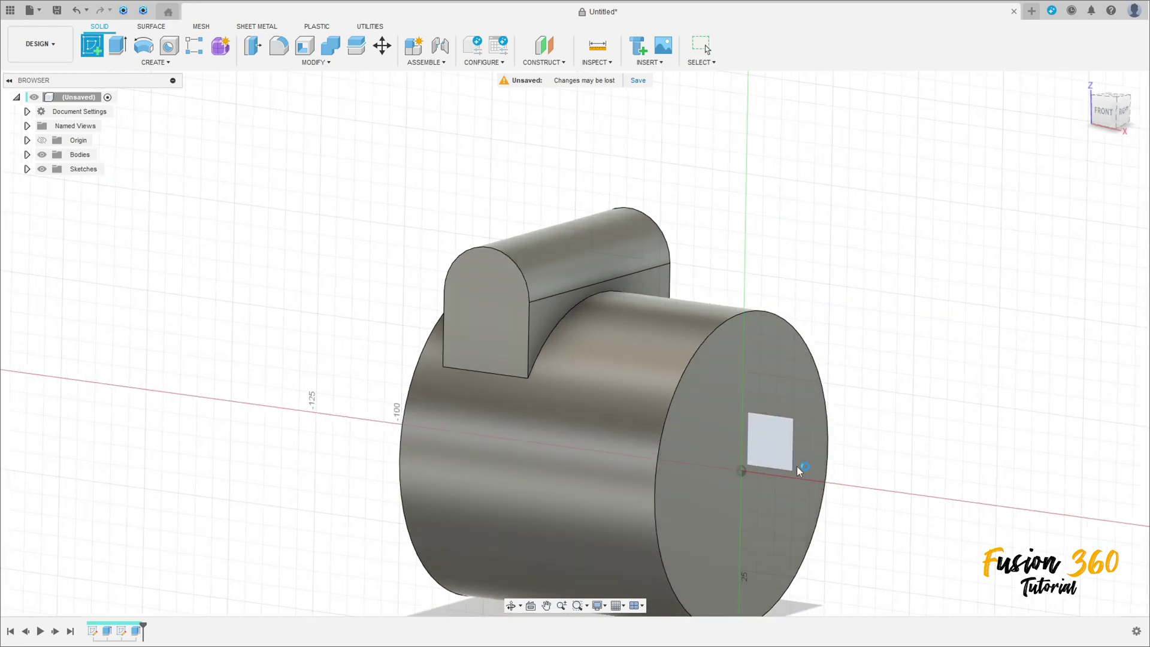
left_click(154, 63)
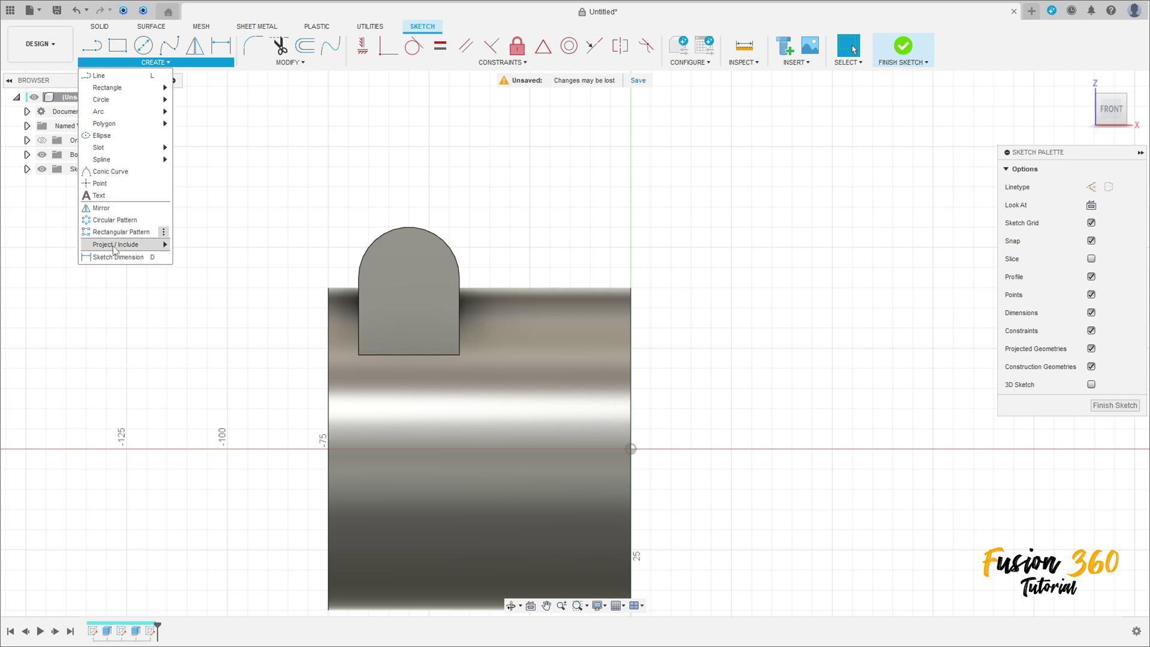
mouse_move(132, 245)
left_click(189, 244)
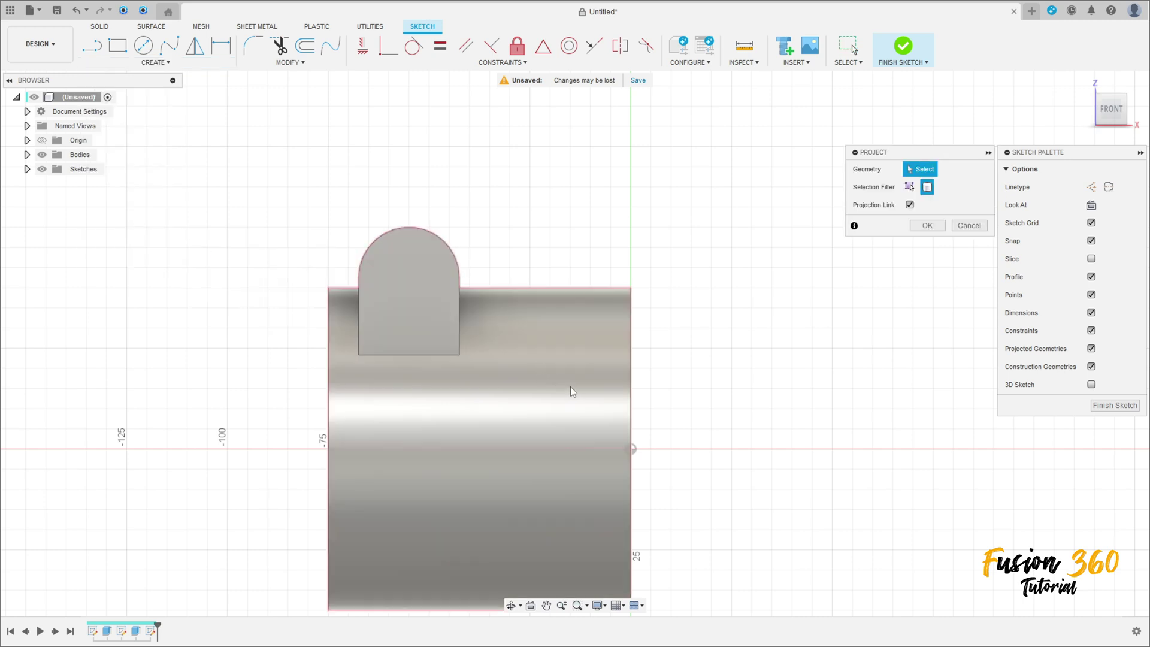
left_click(570, 387)
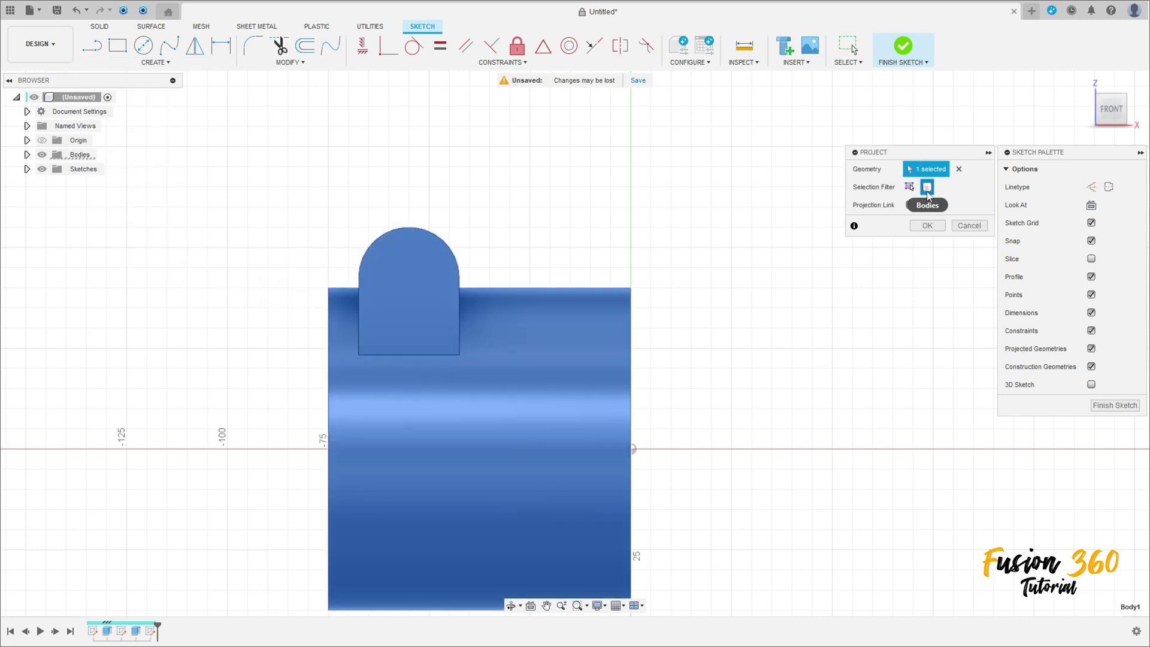
left_click(927, 225)
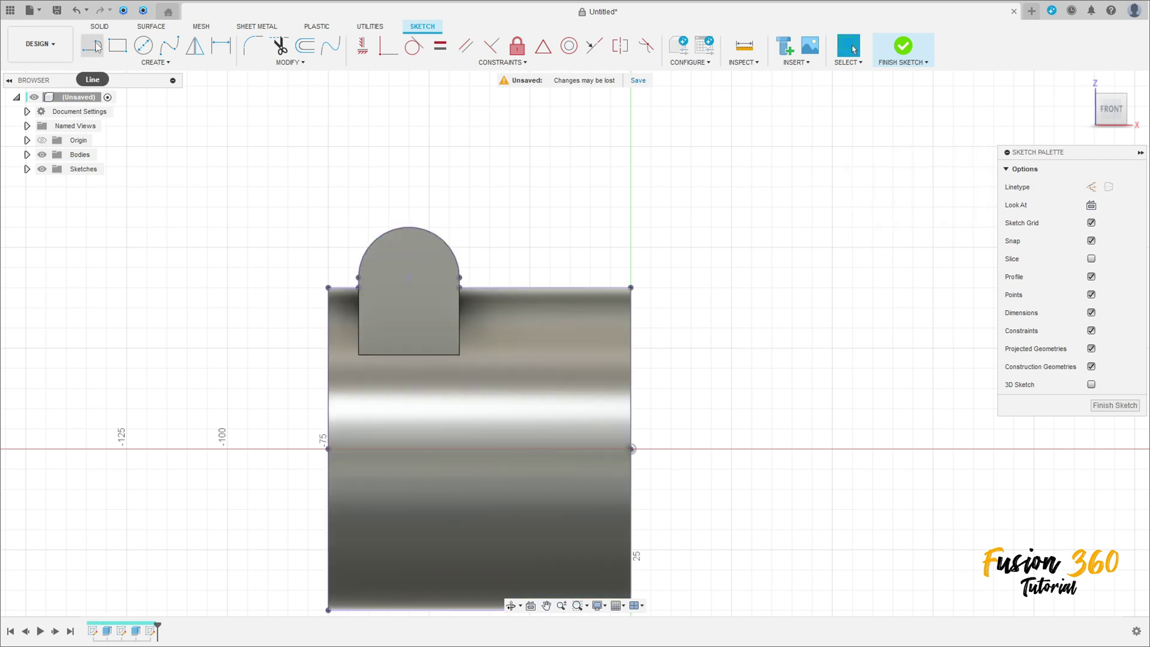
Step: Draw a line from the cylinder's centre to its top edge, dimension it at 45°, and finish the sketch
left_click(94, 46)
left_click(631, 448)
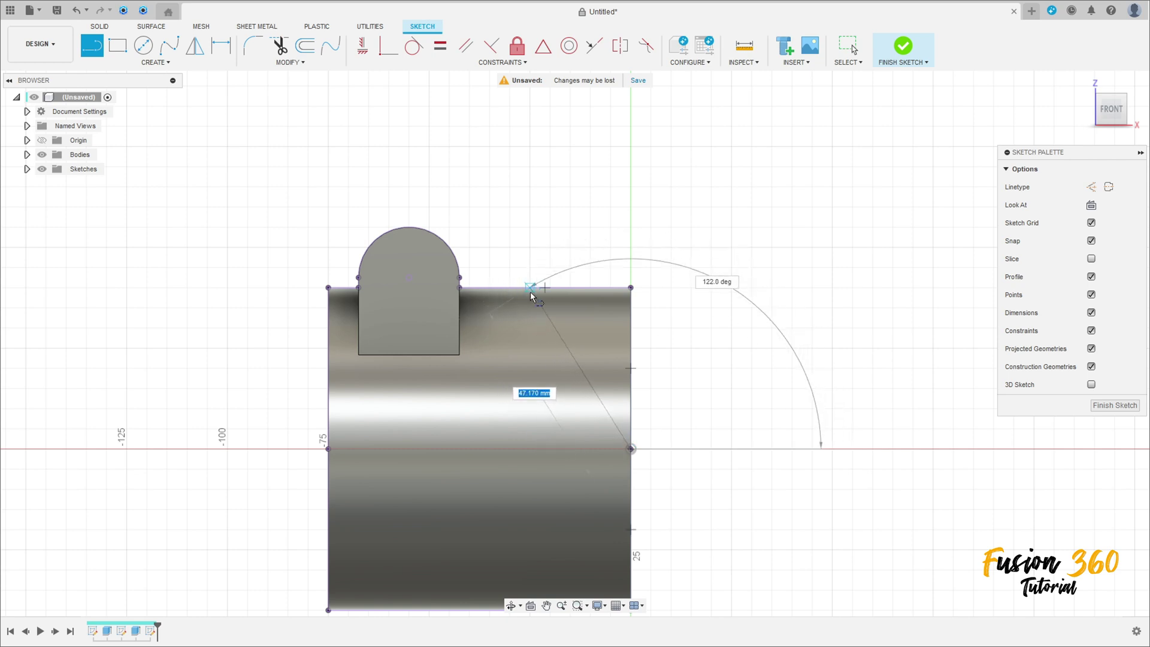
left_click(562, 287)
left_click(221, 45)
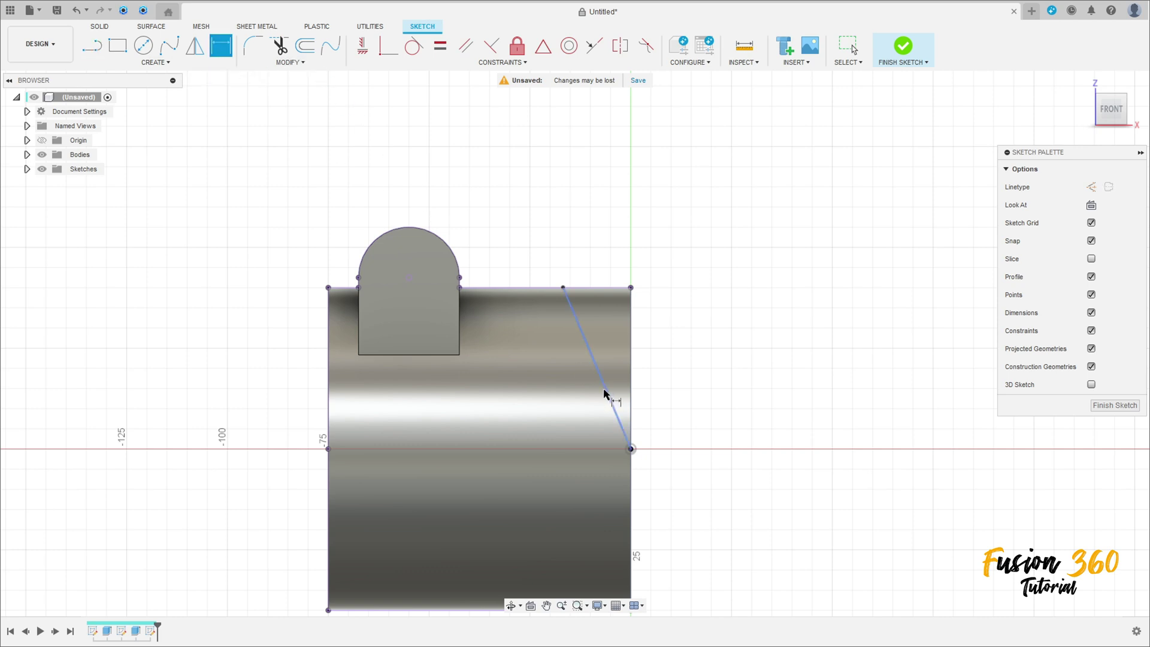
left_click(607, 394)
left_click(479, 609)
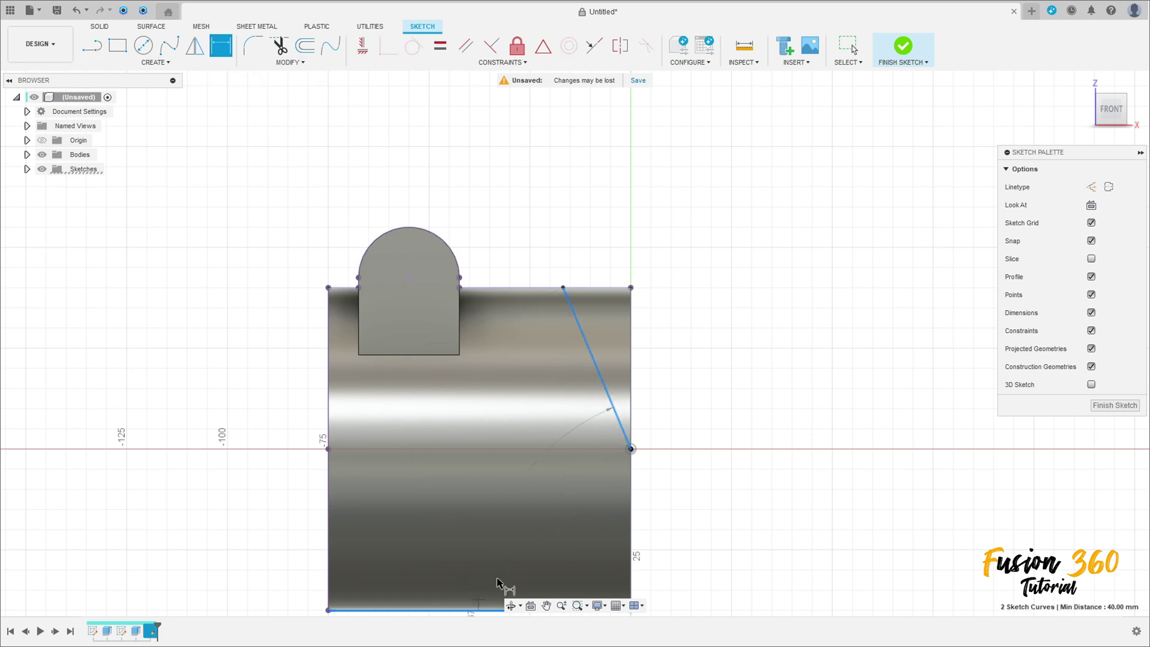
left_click(525, 415)
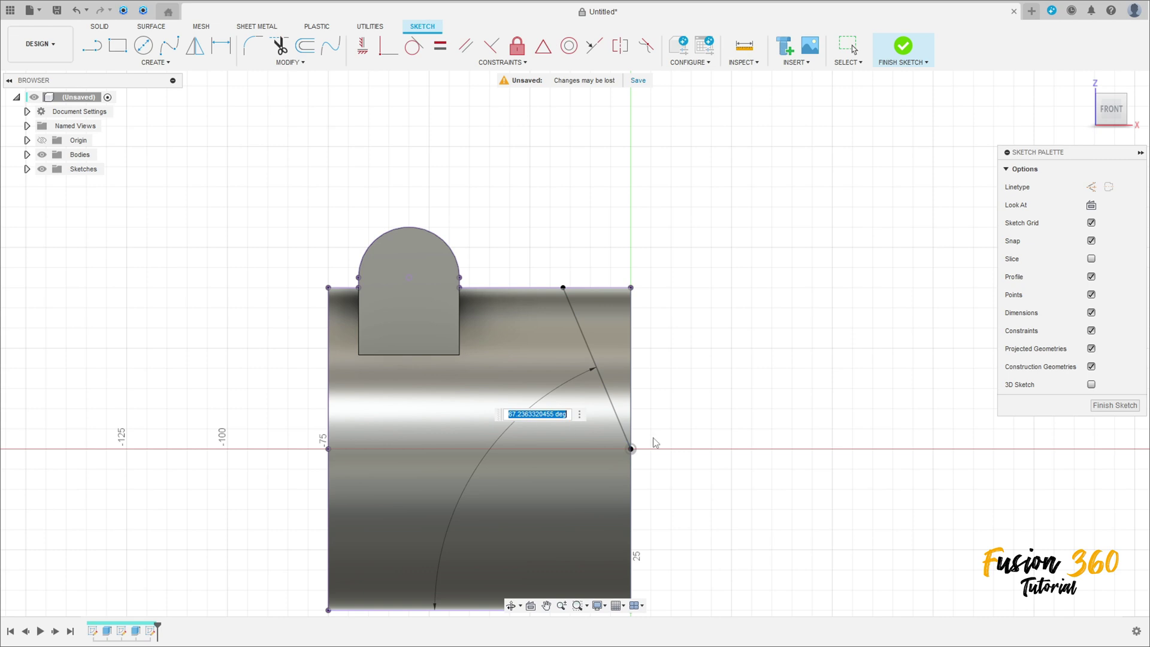
type("45")
key("Return")
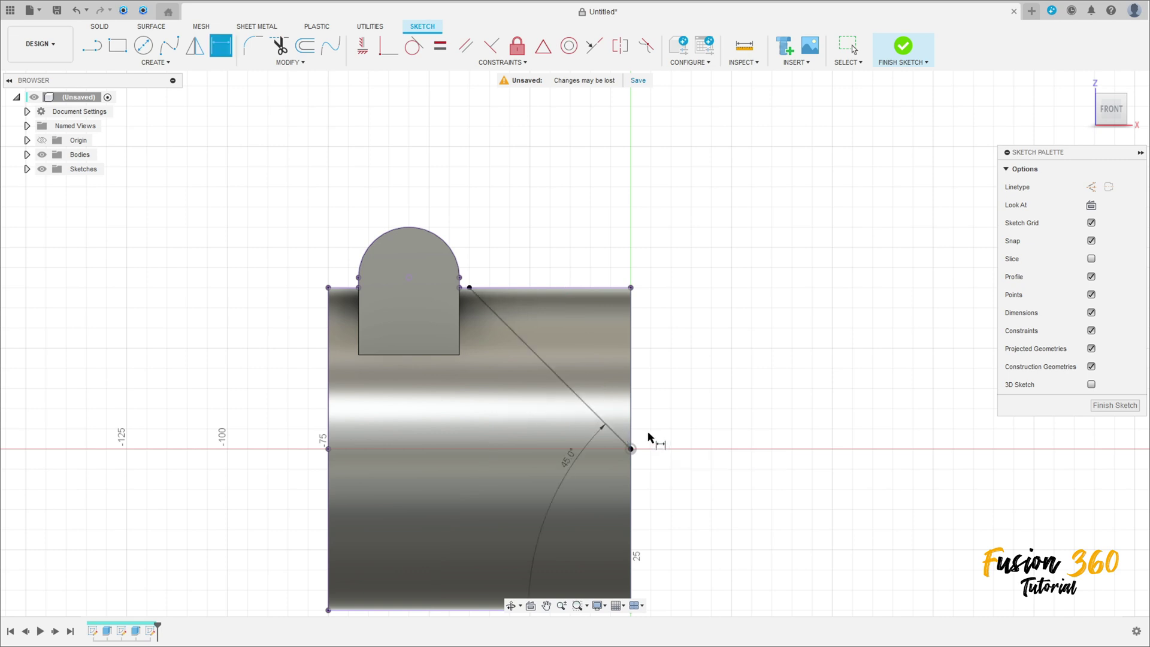
left_click(903, 48)
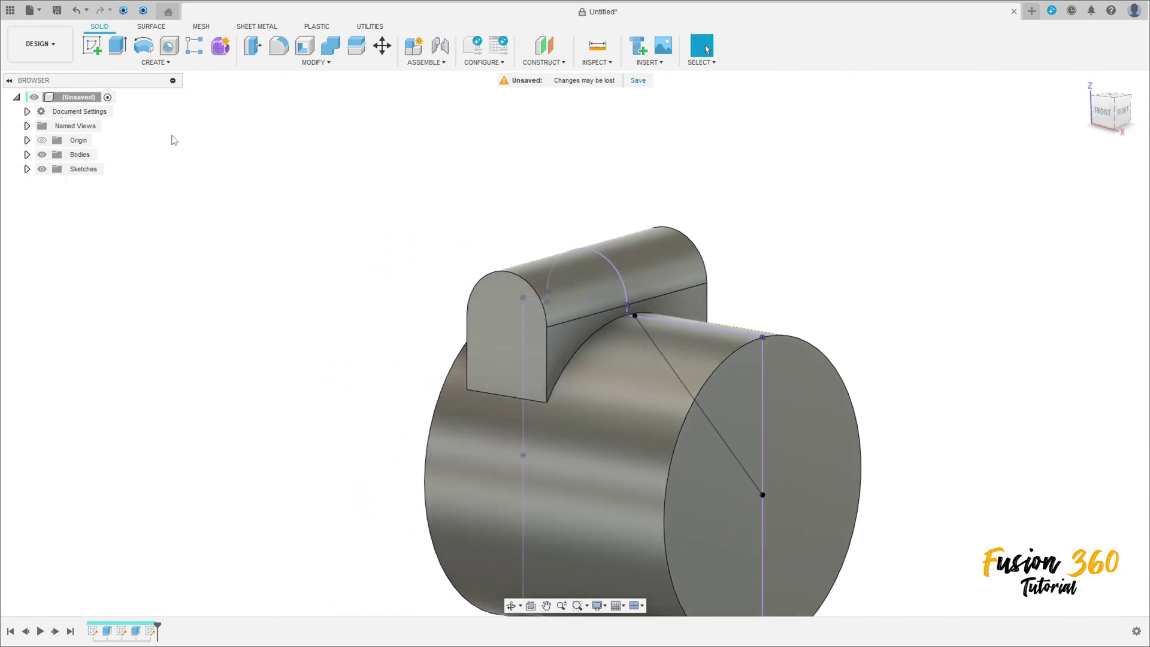
Step: Cut the triangular profile symmetrically through all, slicing a 45° wedge off the cylinder
left_click(114, 39)
left_click(720, 361)
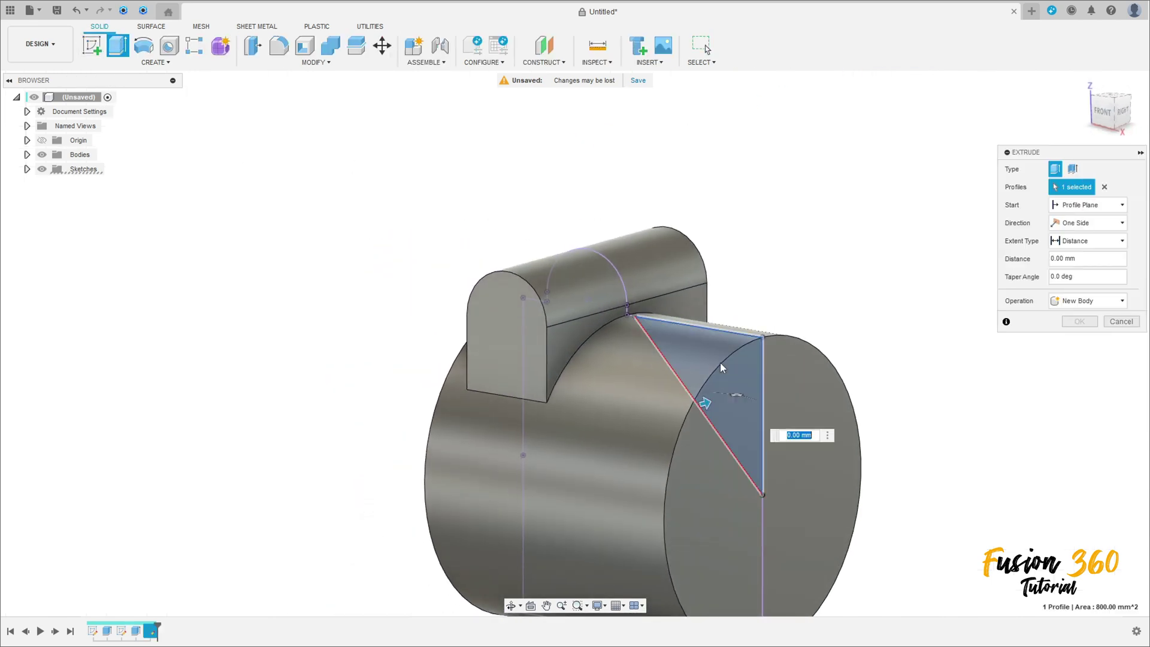
left_click(1085, 222)
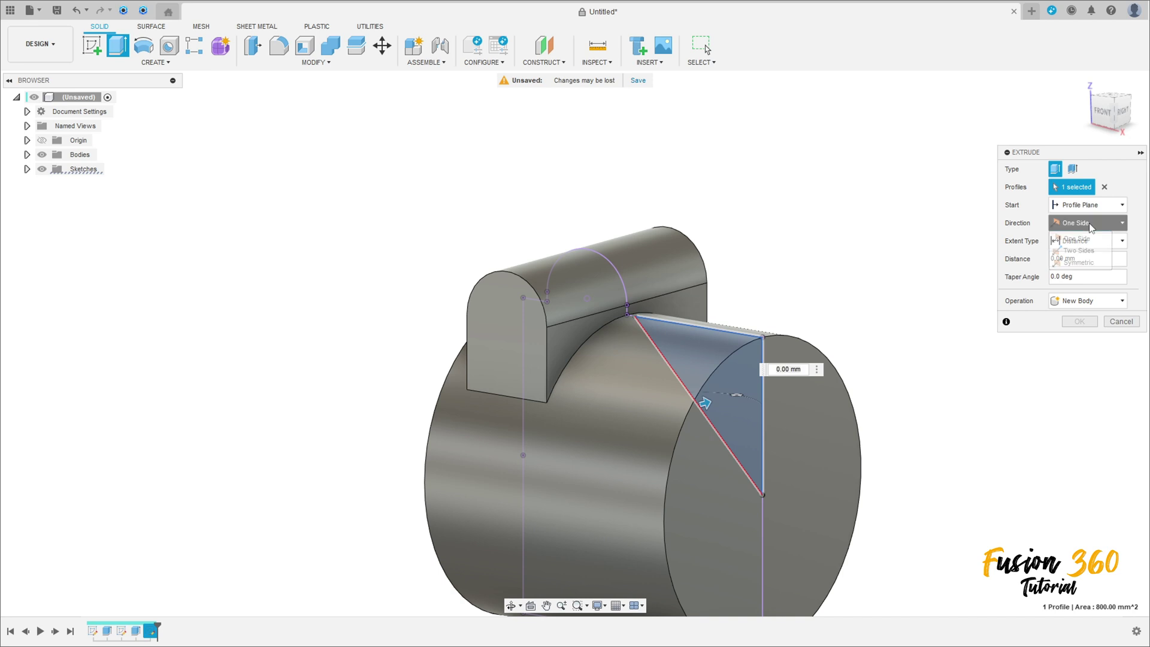
left_click(1078, 262)
left_click(1085, 240)
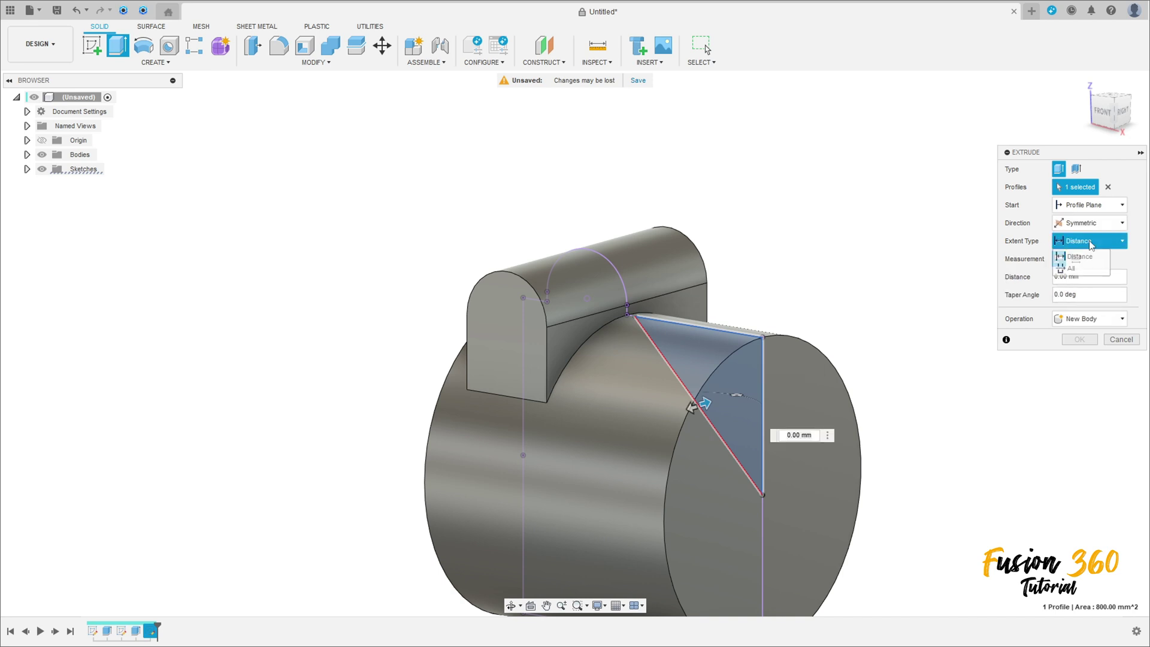
left_click(1071, 268)
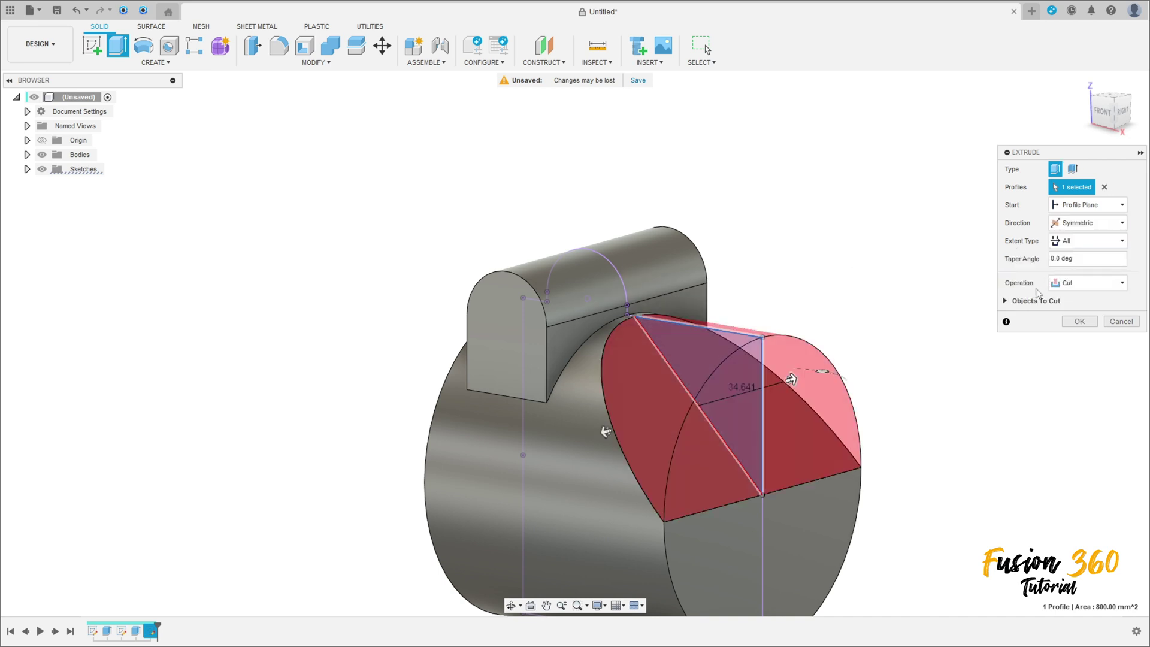
left_click(1079, 321)
middle_click_drag(951, 337, 499, 324)
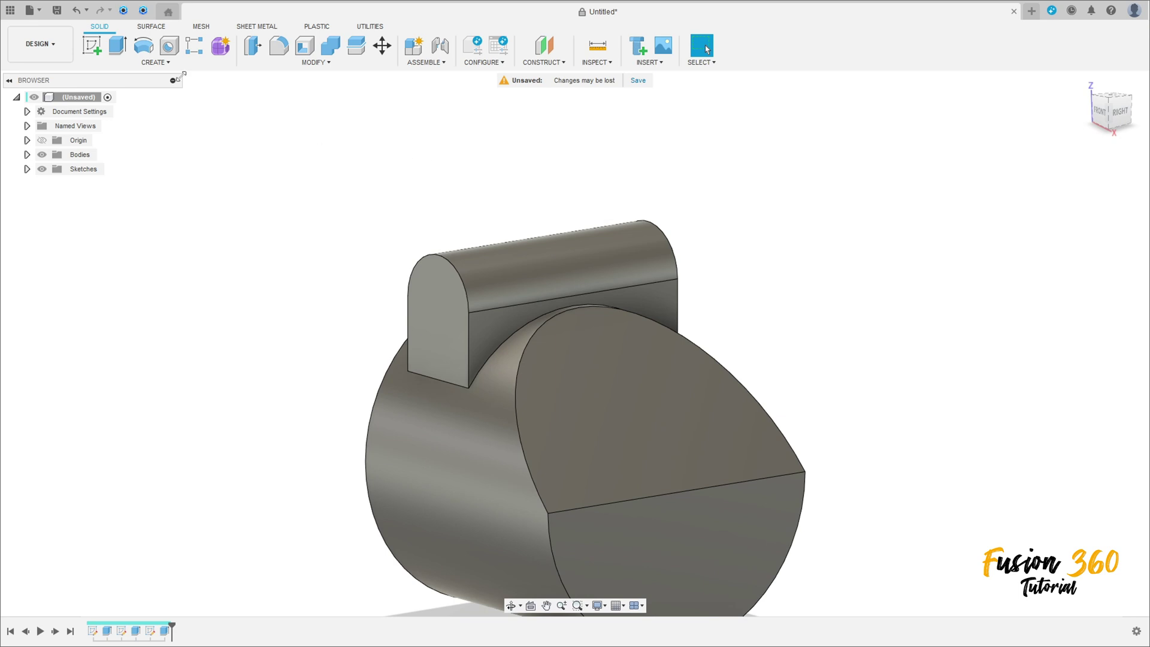
Step: Place a hole centred in the tab's rounded end face
left_click(169, 46)
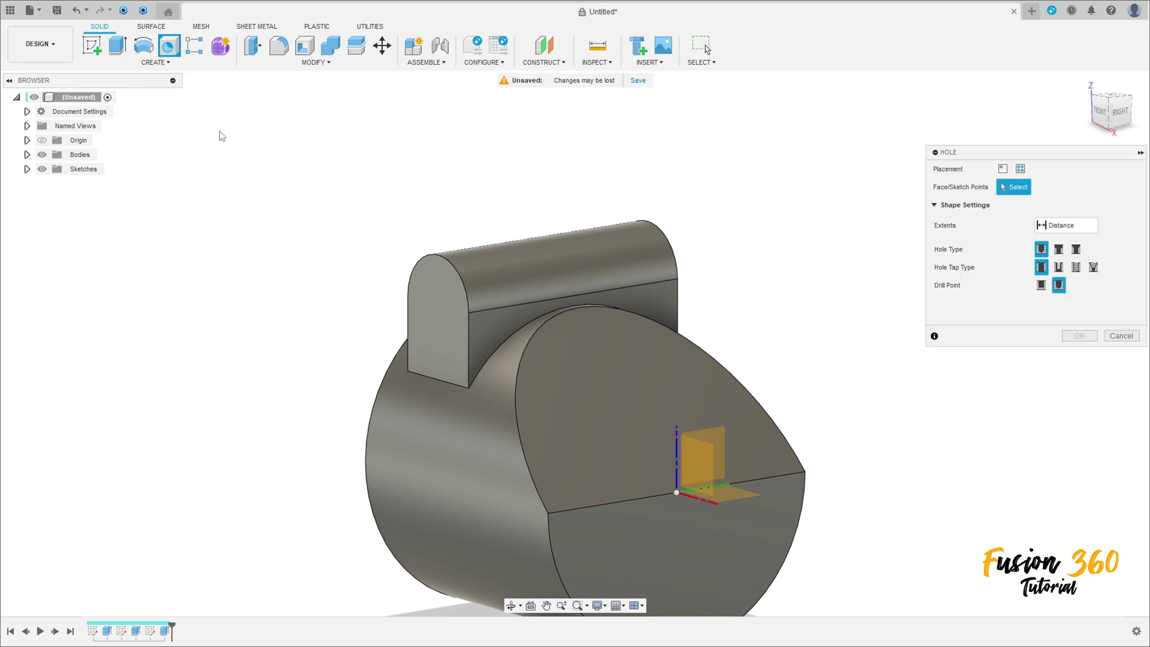
left_click(443, 285)
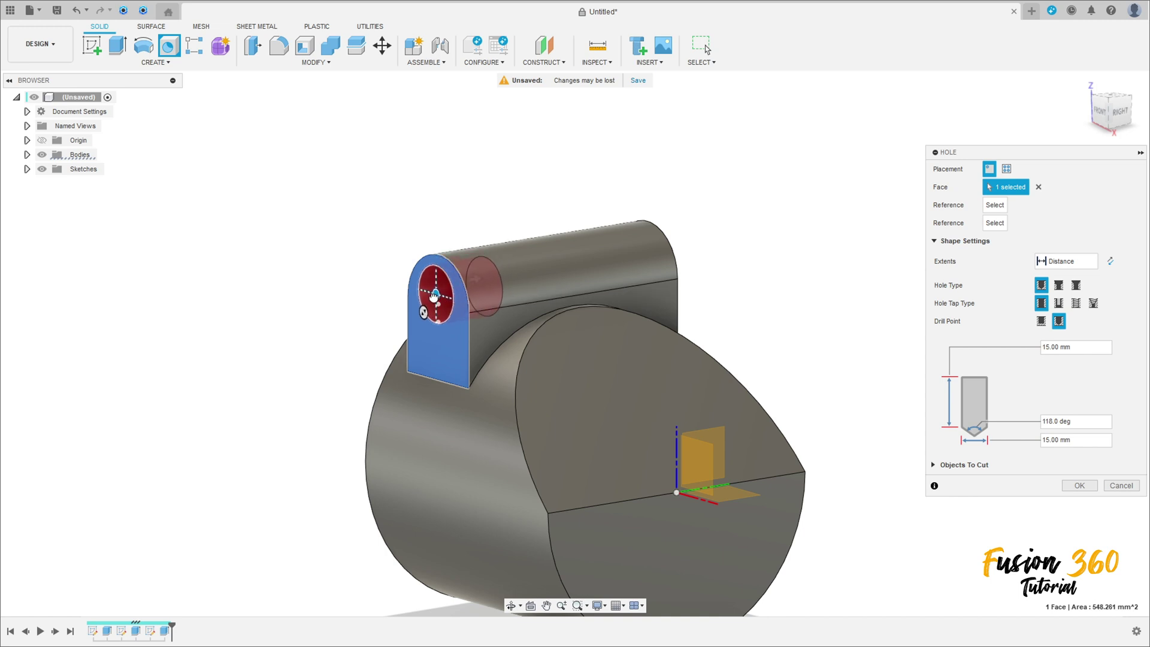
middle_click_drag(443, 288, 504, 303, "shift")
mouse_move(504, 303)
left_mouse_down()
mouse_move(500, 252)
mouse_move(506, 302)
left_mouse_up()
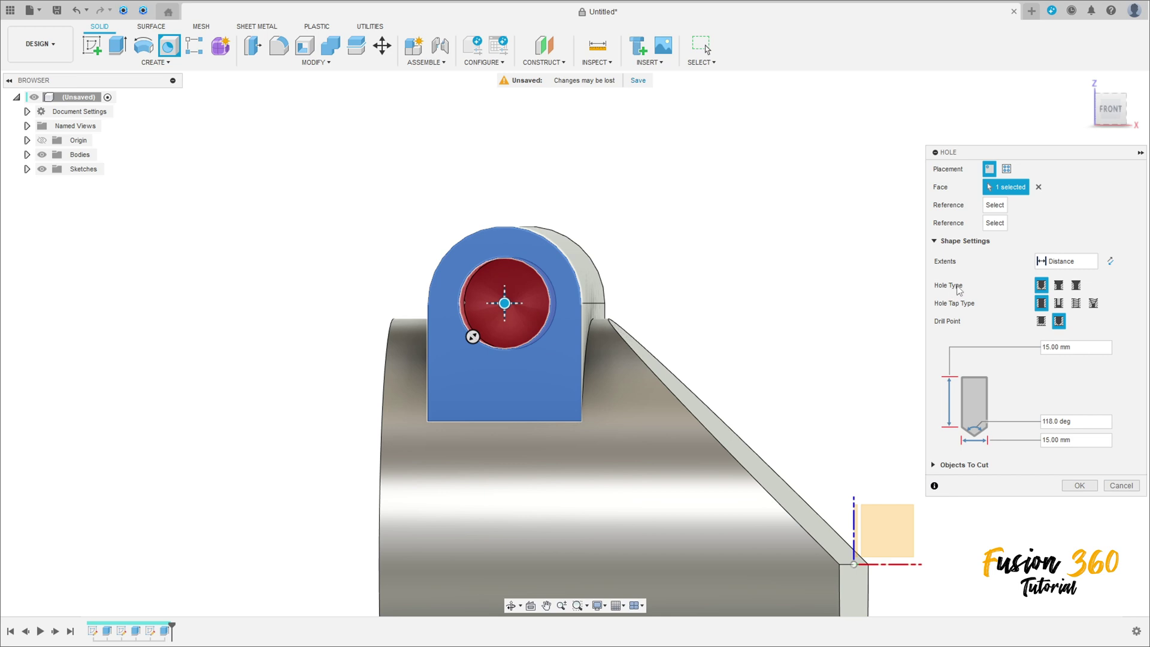
Step: Make it a through-all counterbored hole: 9 mm bore, 15 mm counterbore, 8 mm deep
left_click(1059, 287)
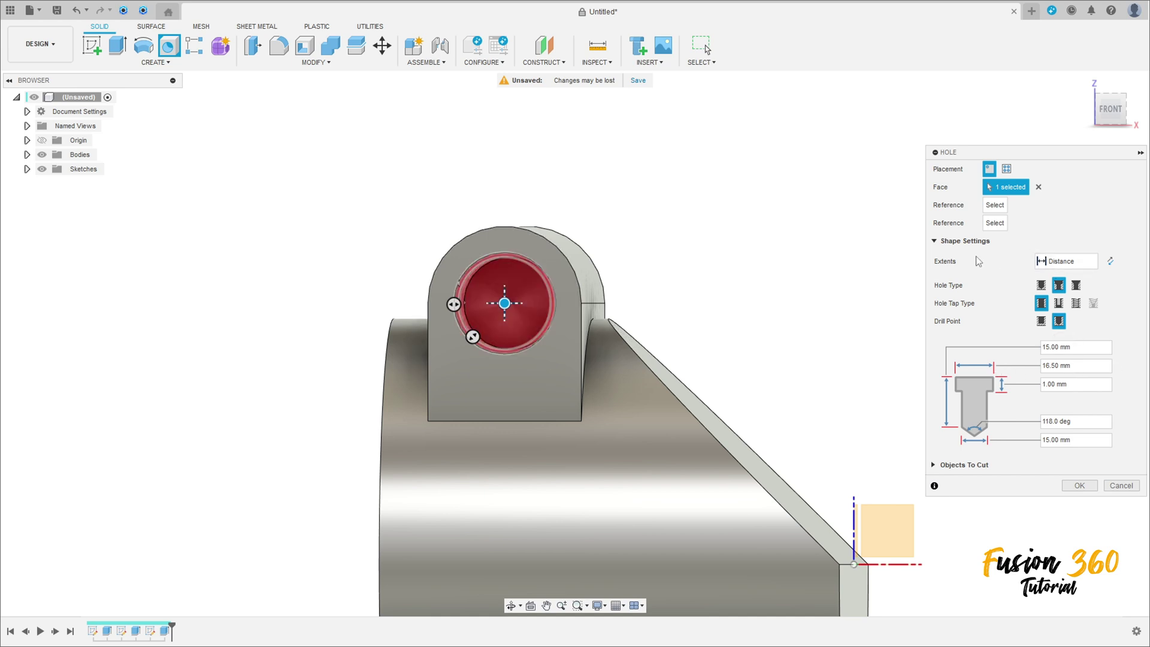
left_click(1095, 265)
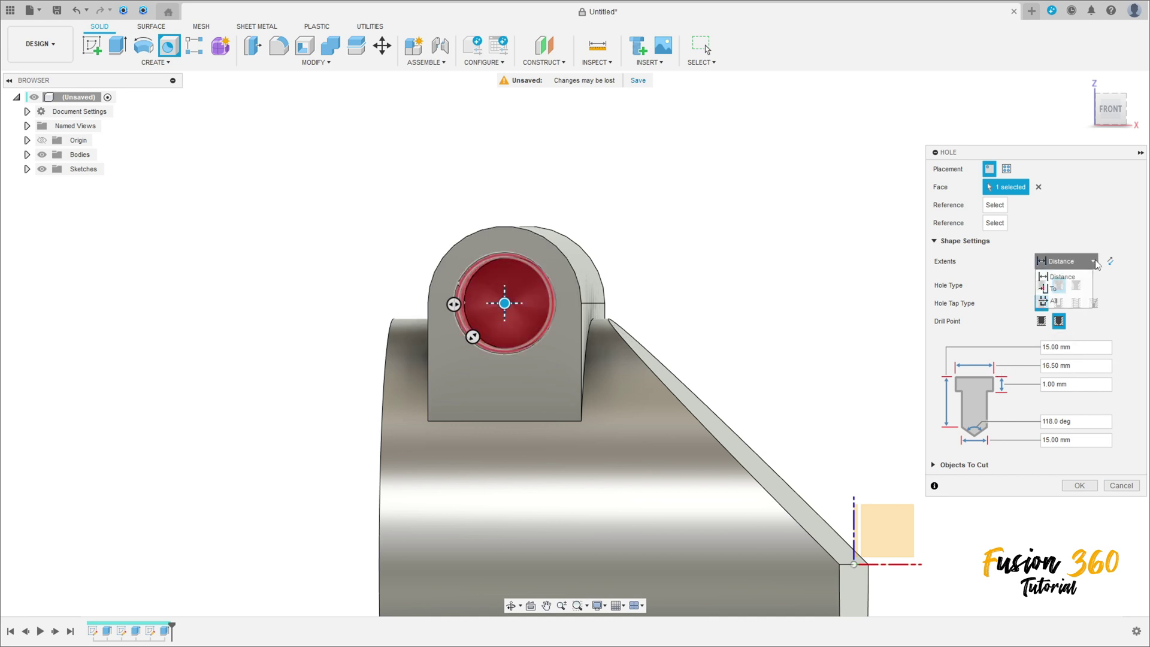
left_click(1054, 302)
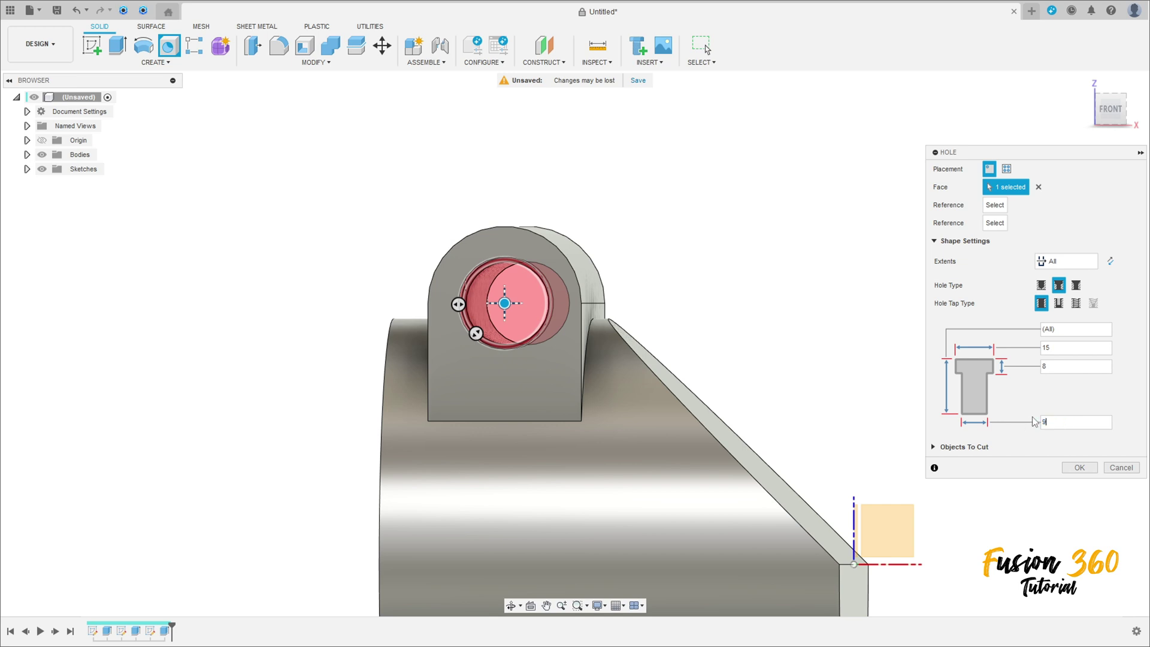
middle_click_drag(742, 356, 650, 377, "shift")
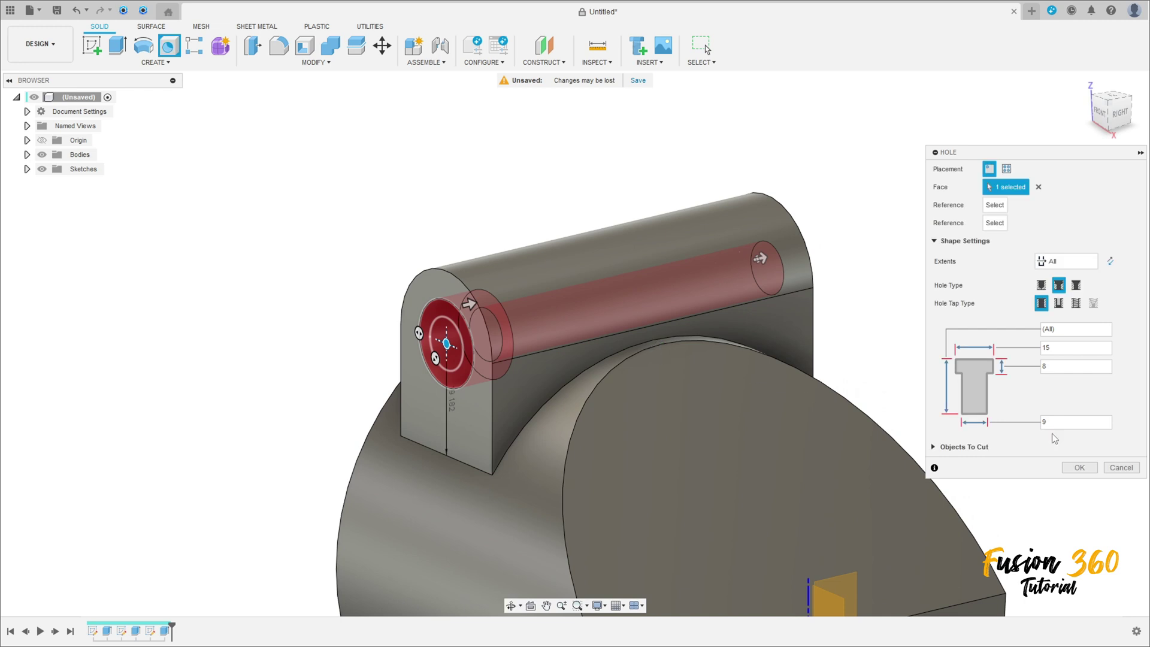
left_click(1080, 468)
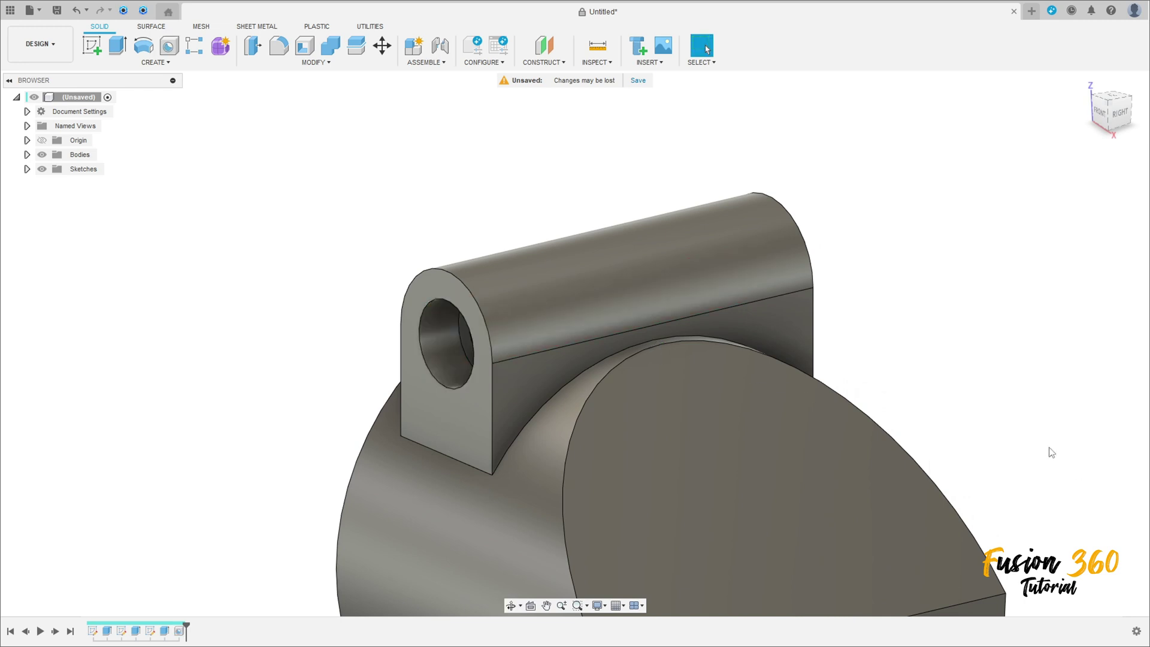
Step: Open a new sketch on the cylinder's round right end face, ready to draw a centred circle
middle_click_drag(872, 357, 890, 377, "shift")
middle_click_drag(923, 336, 809, 306, "shift")
left_click(95, 50)
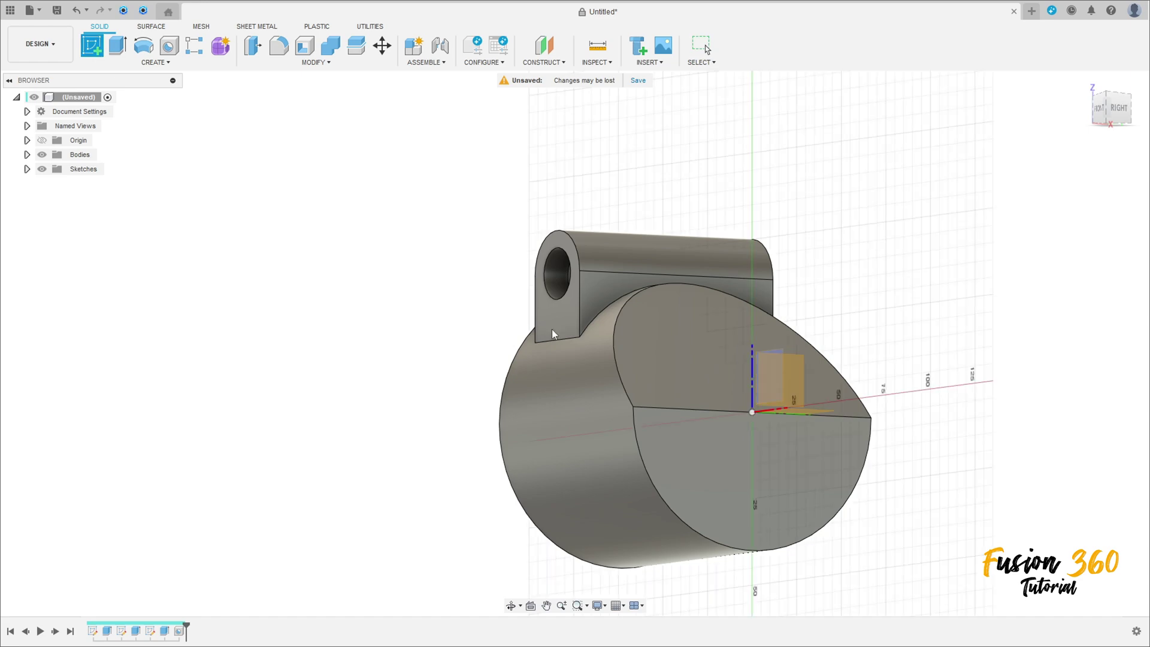
left_click(728, 470)
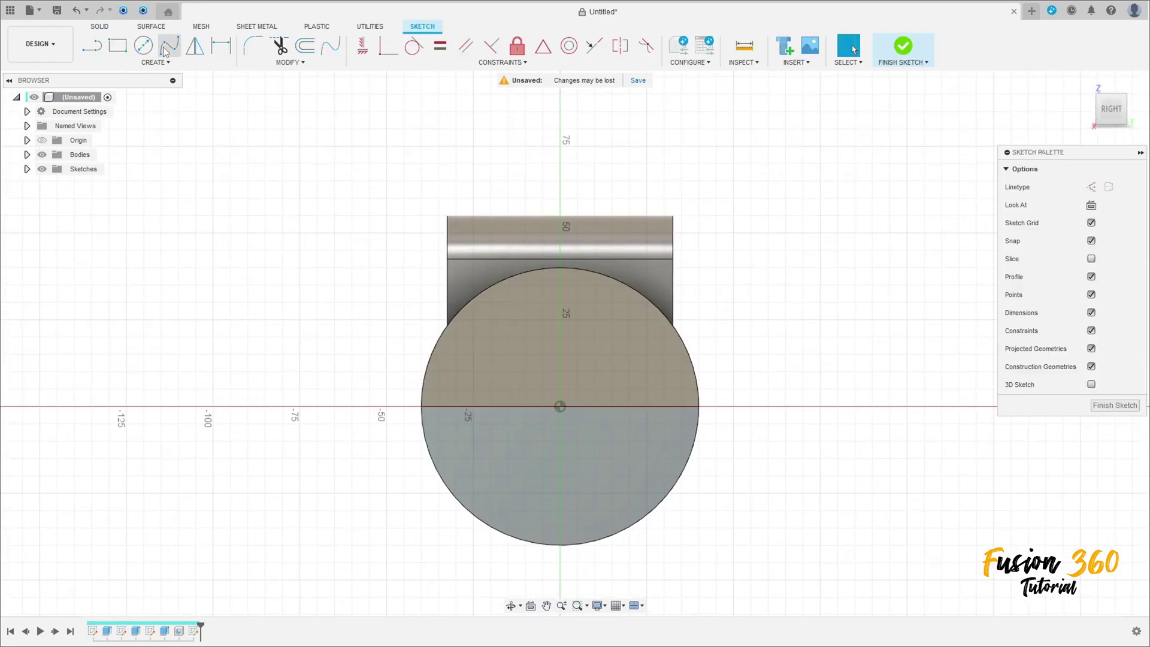
key("c")
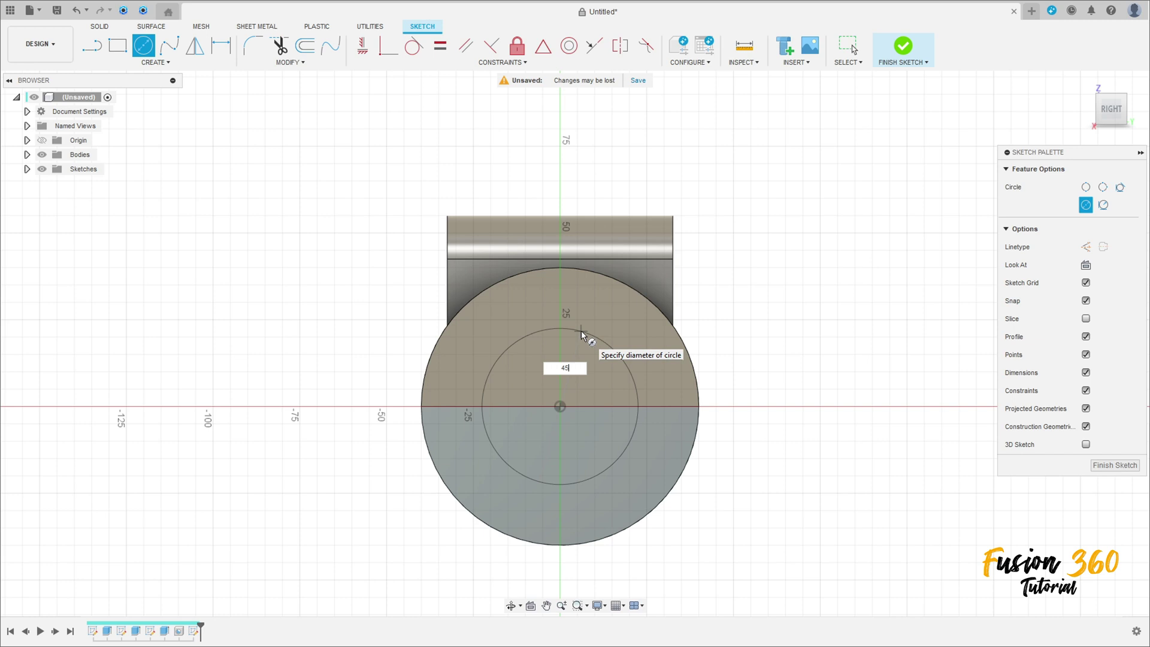
Step: Confirm the Ø45 mm centre circle and draw a 3 x 70 mm rectangle from the centre
key("Return")
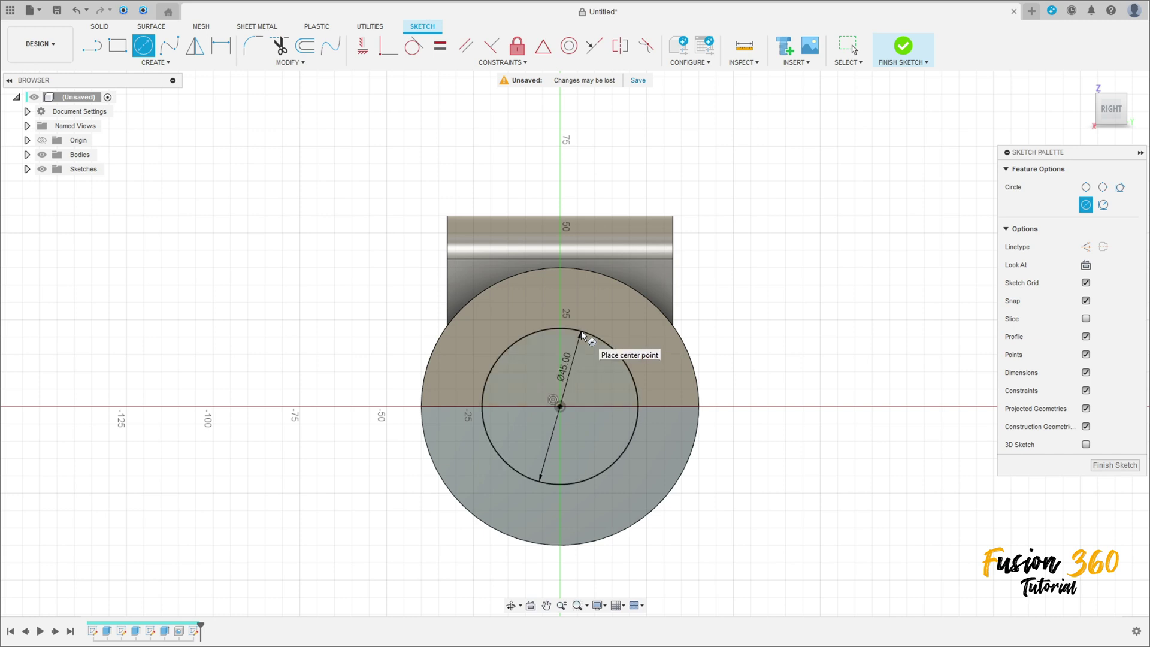
left_click(119, 47)
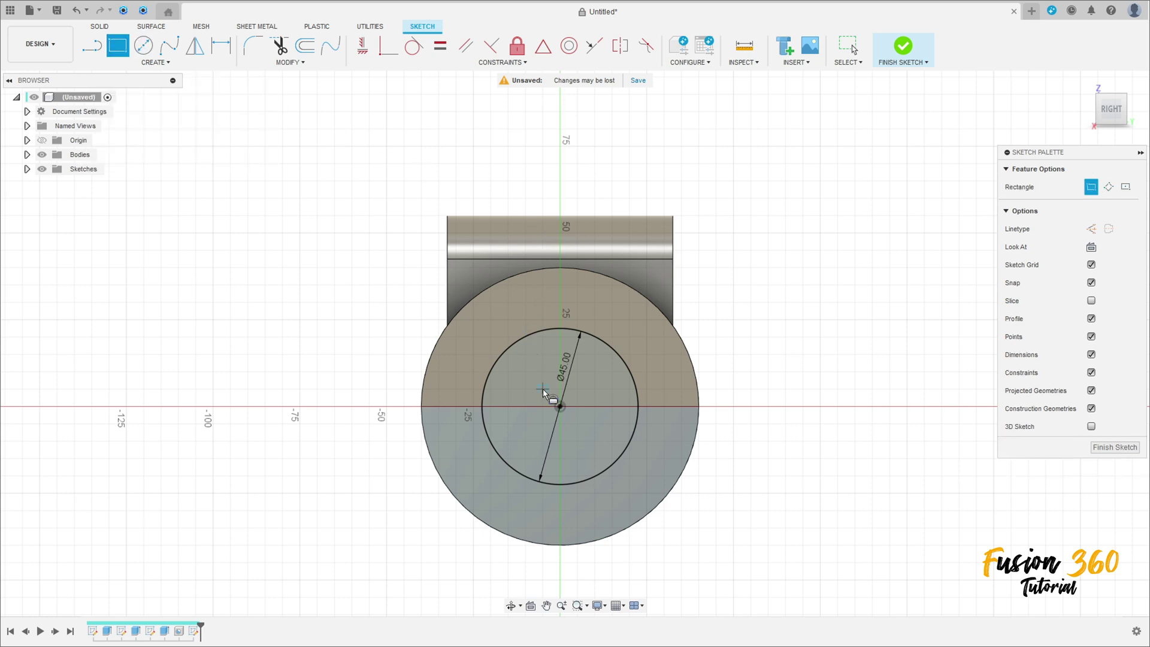
left_click(542, 407)
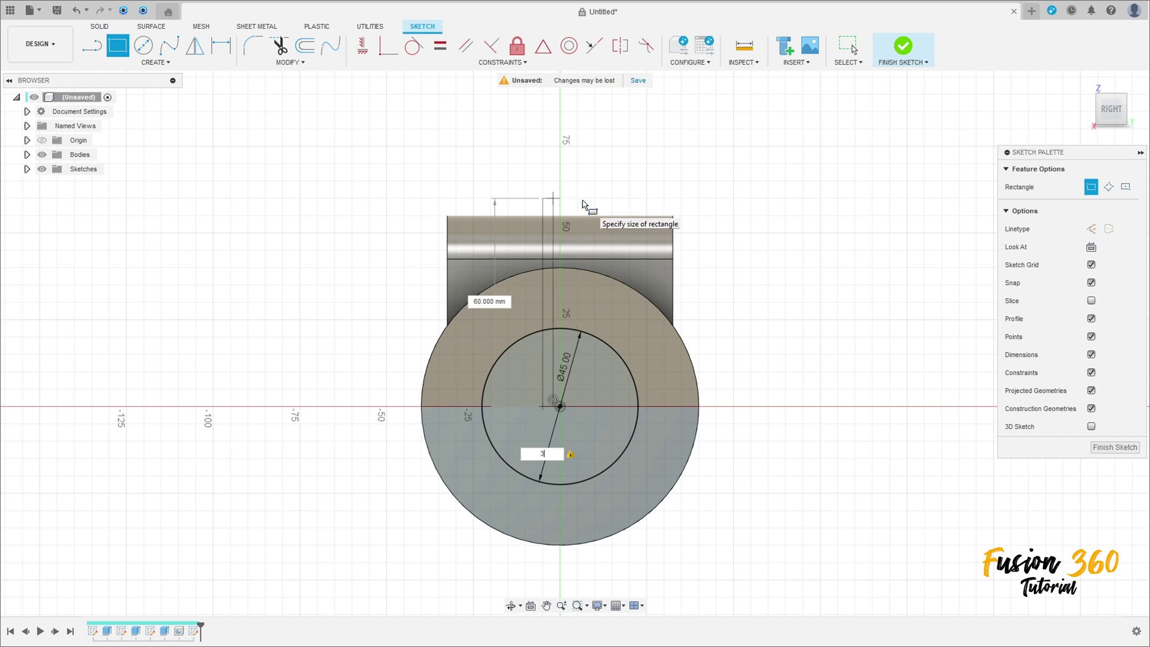
key("Tab")
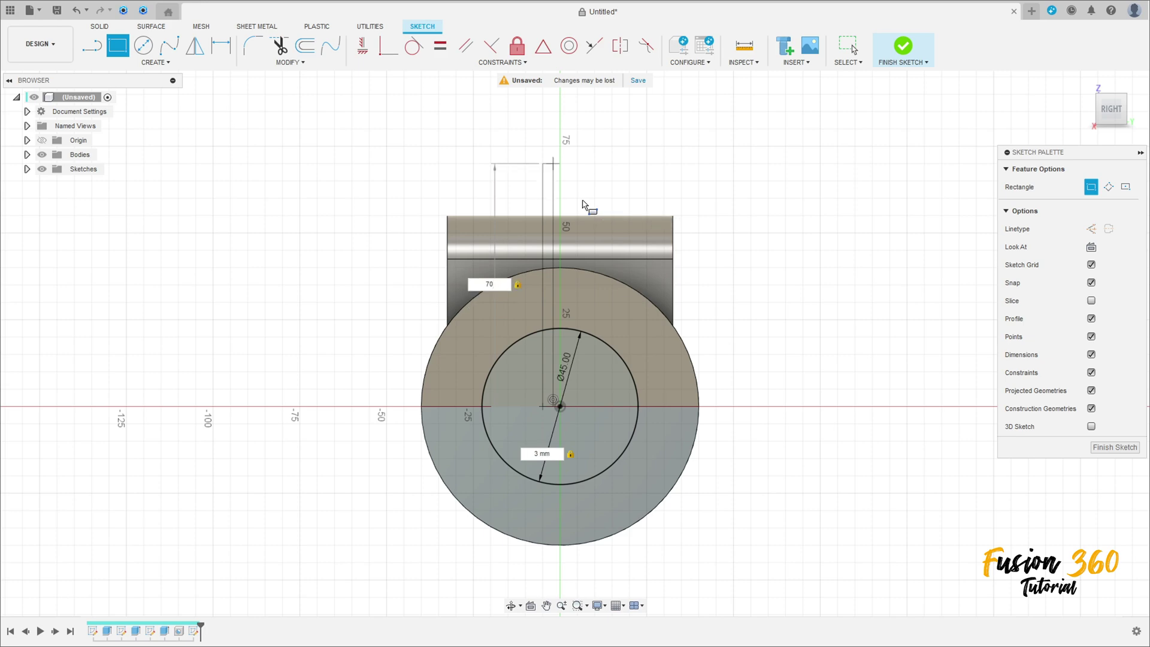
key("Return")
scroll(548, 393, "up", 3)
key("Escape")
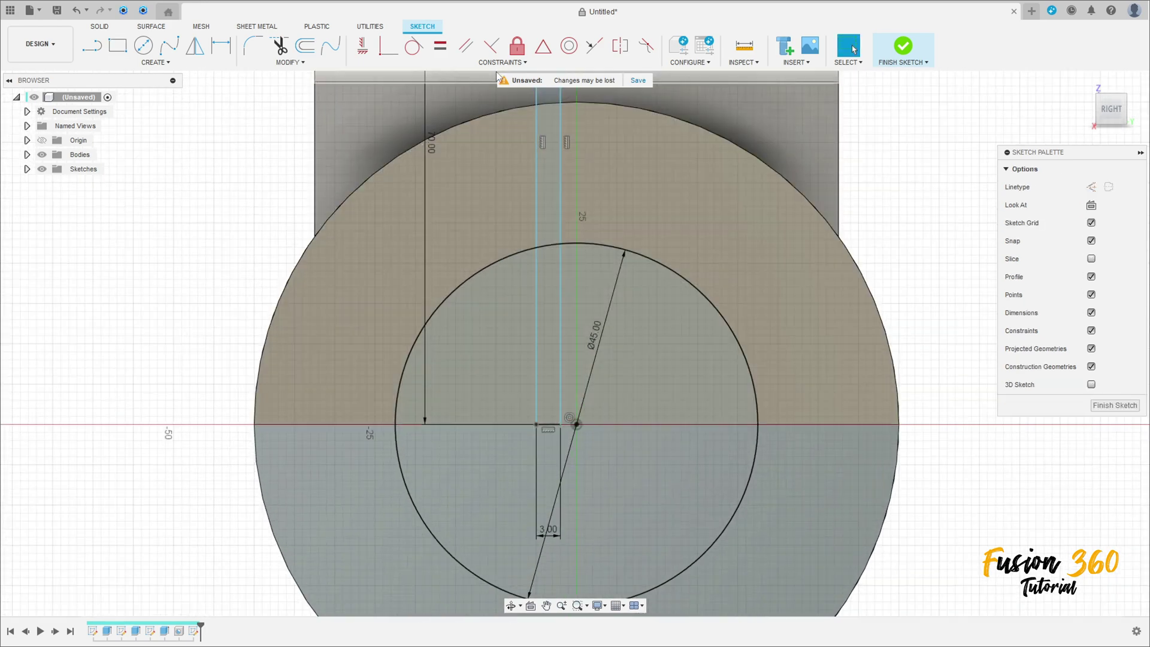
Step: Apply a Symmetry constraint so the rectangle is centred on the circle's centre line
left_click(543, 47)
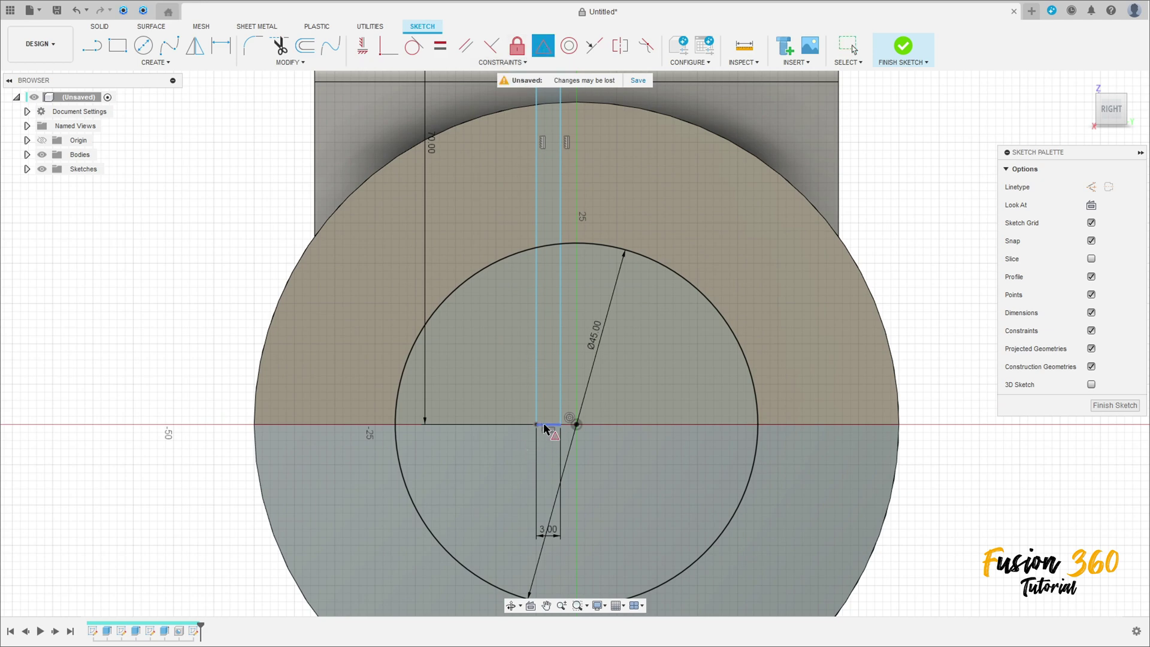
left_click(547, 425)
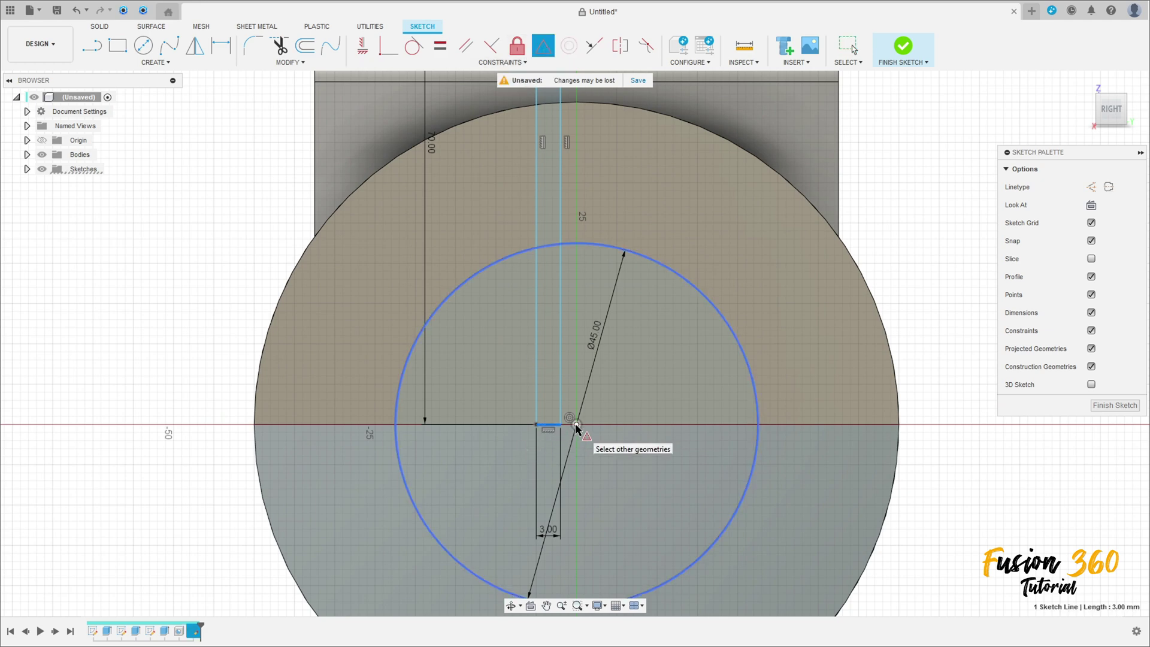
key("Escape")
scroll(577, 426, "down", 5)
middle_click_drag(576, 426, 584, 438, "shift")
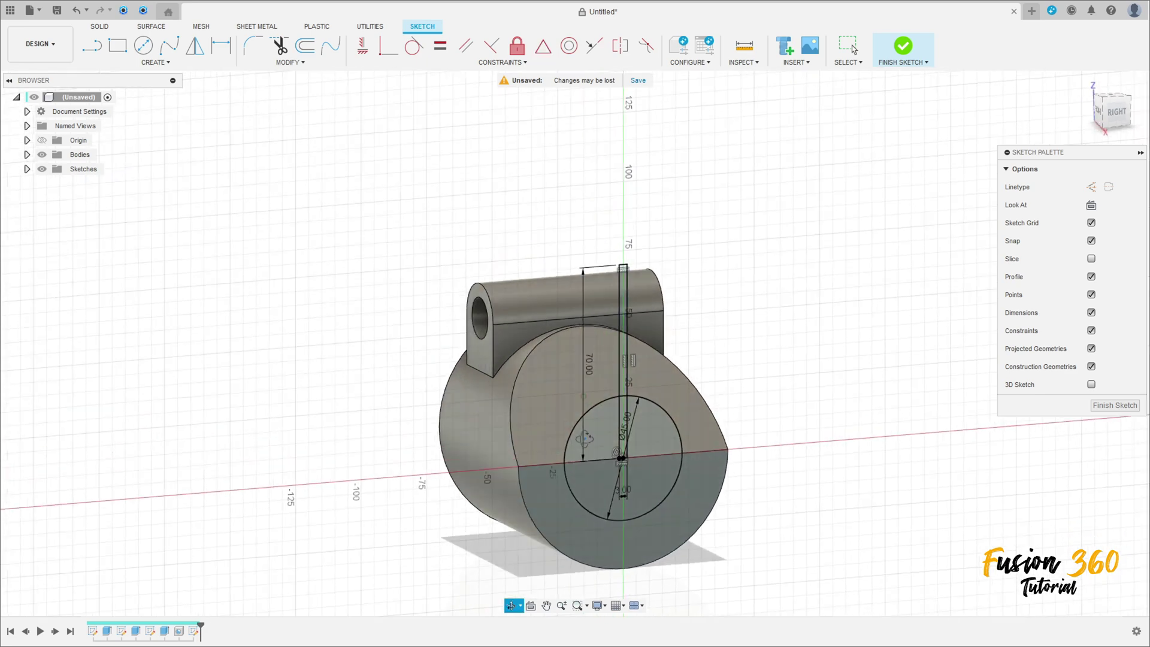
Step: Finish the sketch and select the three circle and two slit-strip profiles for extrusion
left_click(903, 48)
left_click(119, 50)
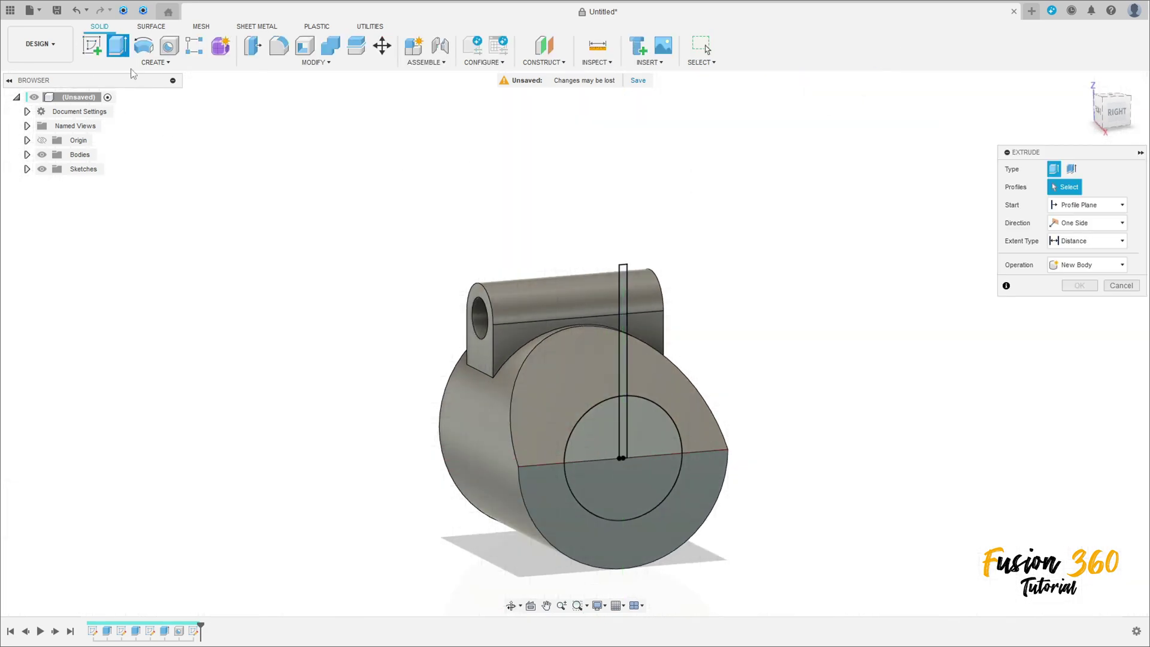
left_click(629, 487)
scroll(638, 454, "up", 4)
left_click(650, 424)
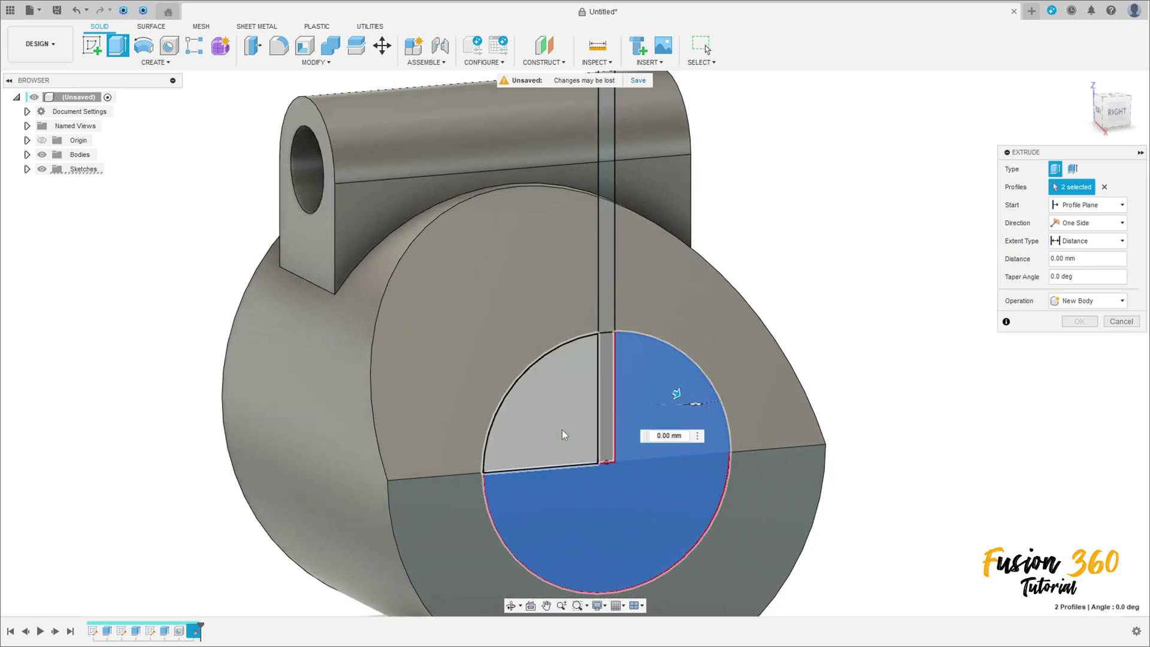
left_click(561, 430)
left_click(607, 414)
left_click(608, 304)
scroll(607, 305, "down", 3)
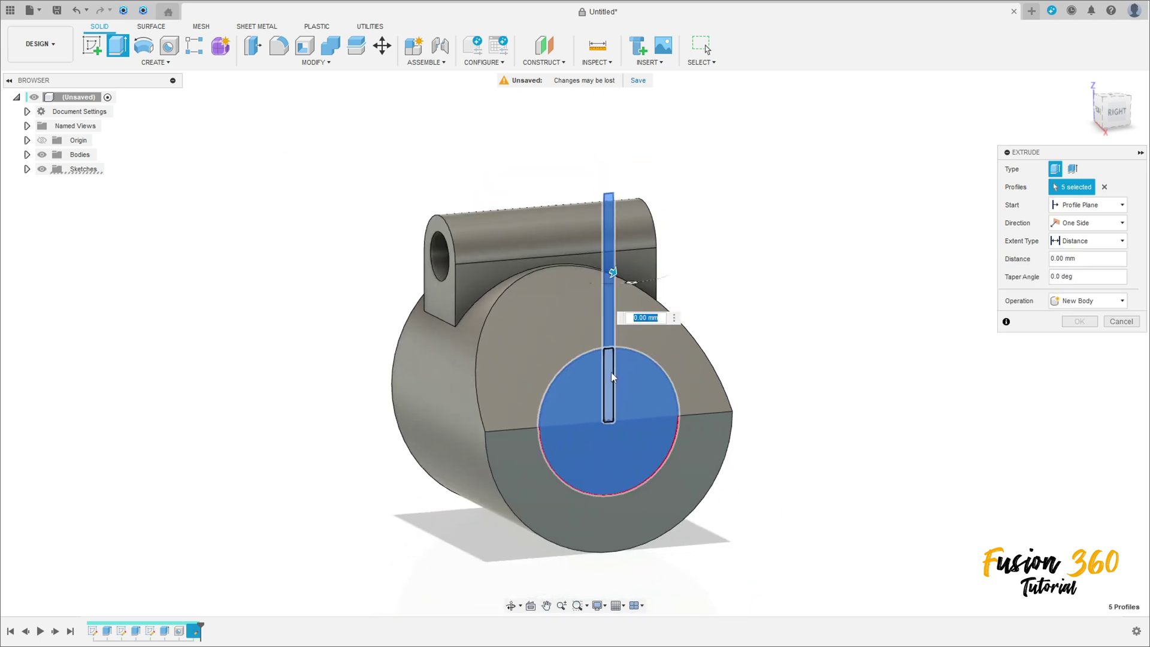
middle_click_drag(782, 281, 796, 305, "shift")
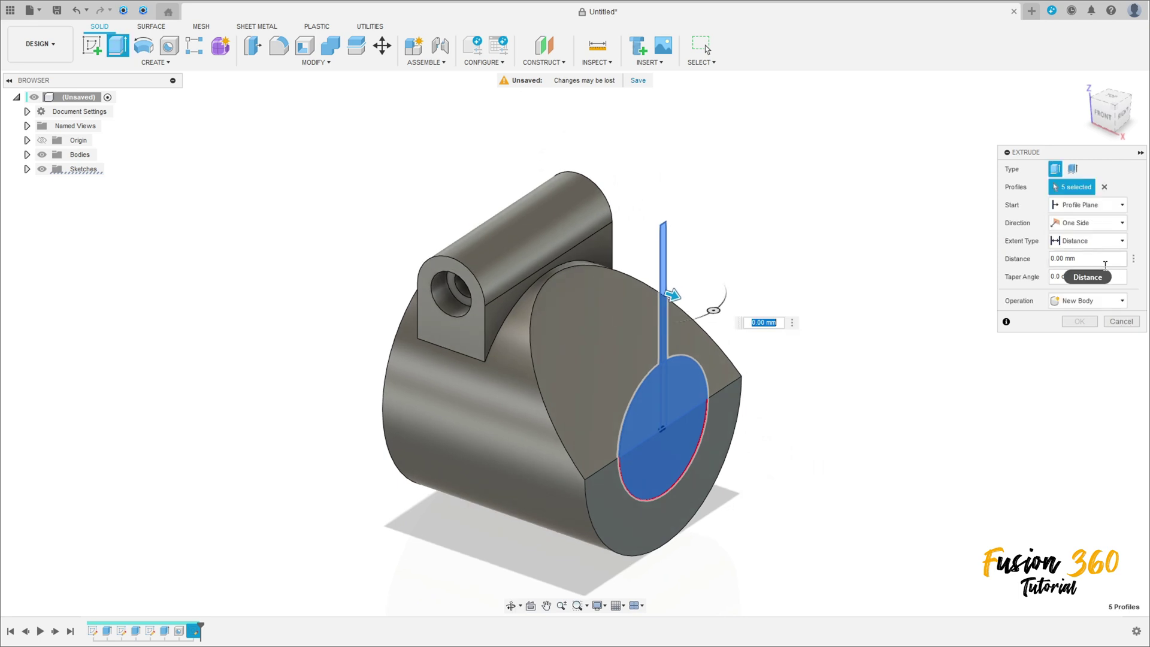
Step: Cut the selected profiles with Extent Type All, boring the 45 mm hole and 3 mm slit
left_click(1062, 247)
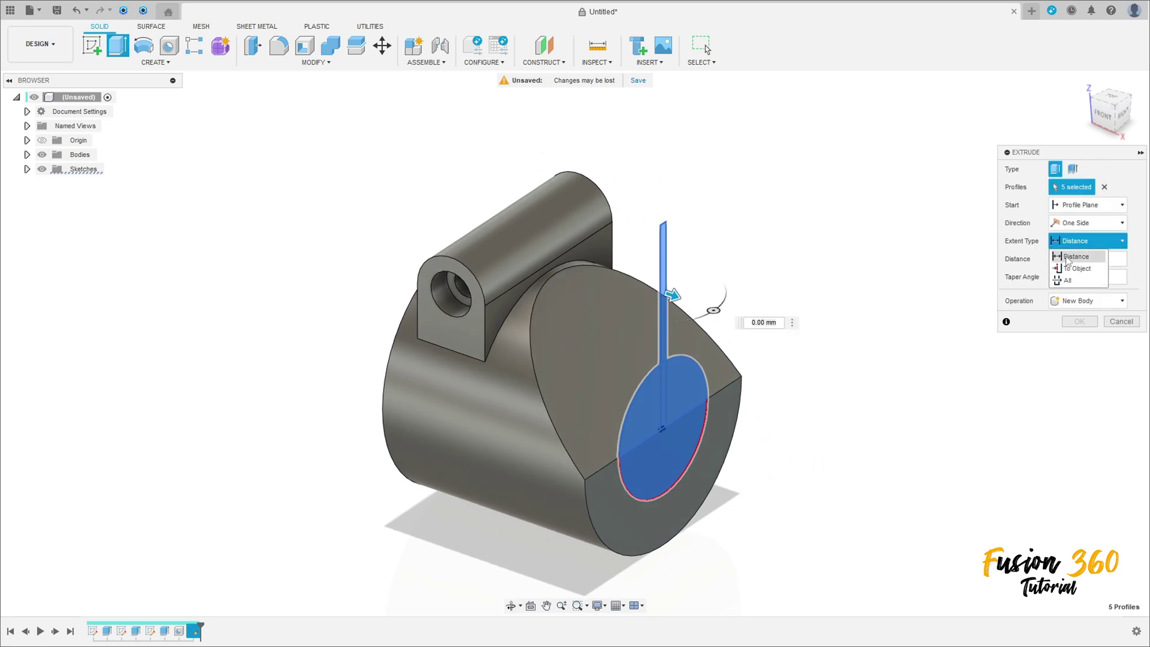
left_click(1066, 281)
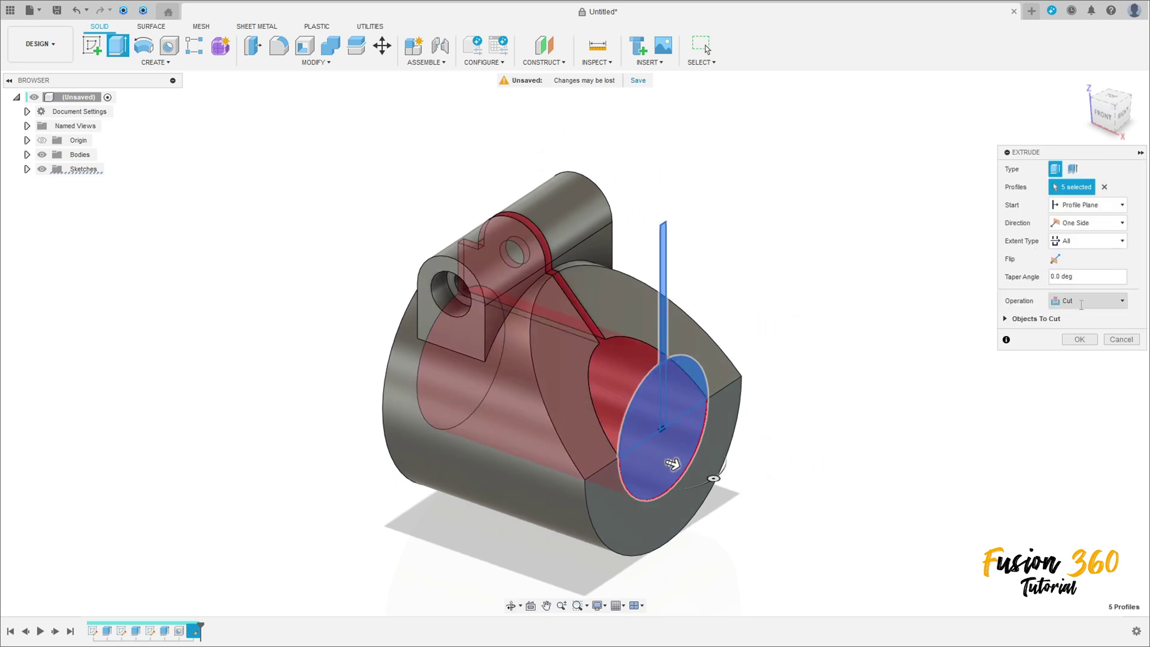
middle_click_drag(828, 349, 600, 323, "shift")
middle_click_drag(597, 496, 650, 479, "shift")
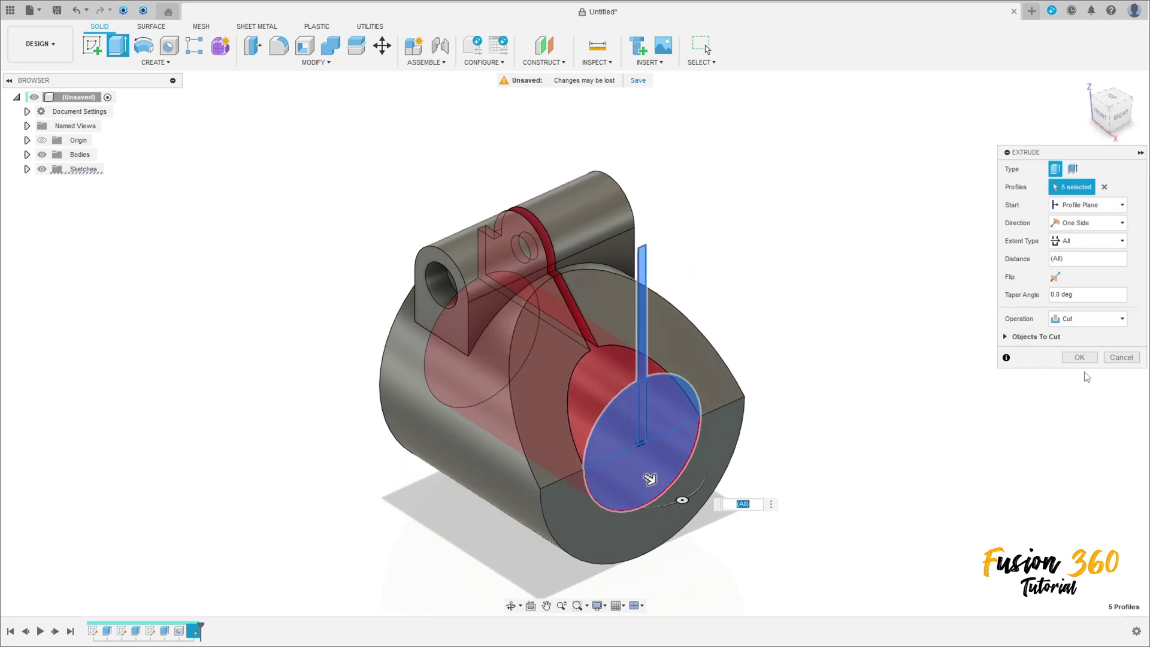
left_click(1079, 357)
middle_click_drag(916, 367, 533, 354, "shift")
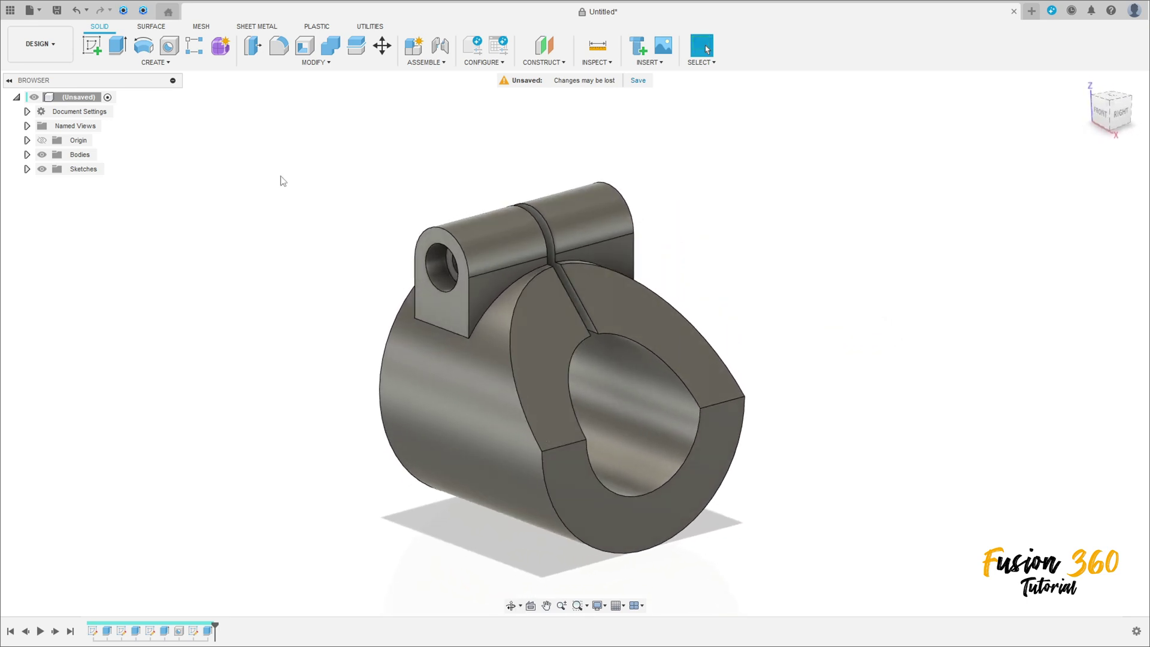
Step: Round the two split edges of the bore with a 12 mm fillet
left_click(280, 46)
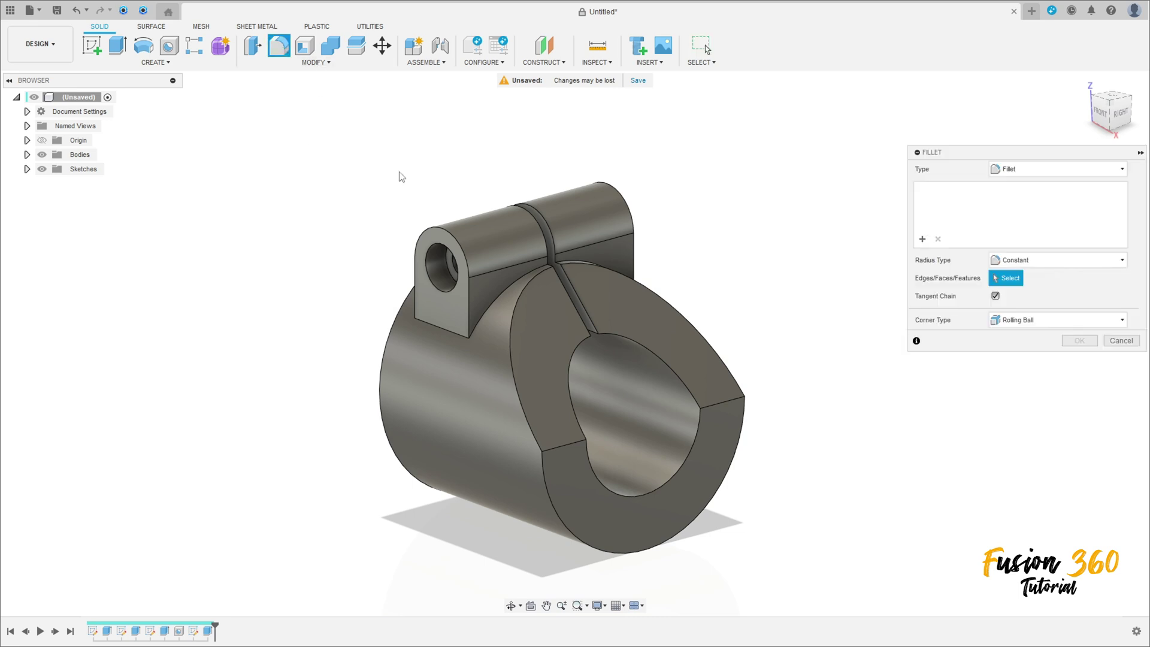
left_click(563, 444)
left_click(724, 401)
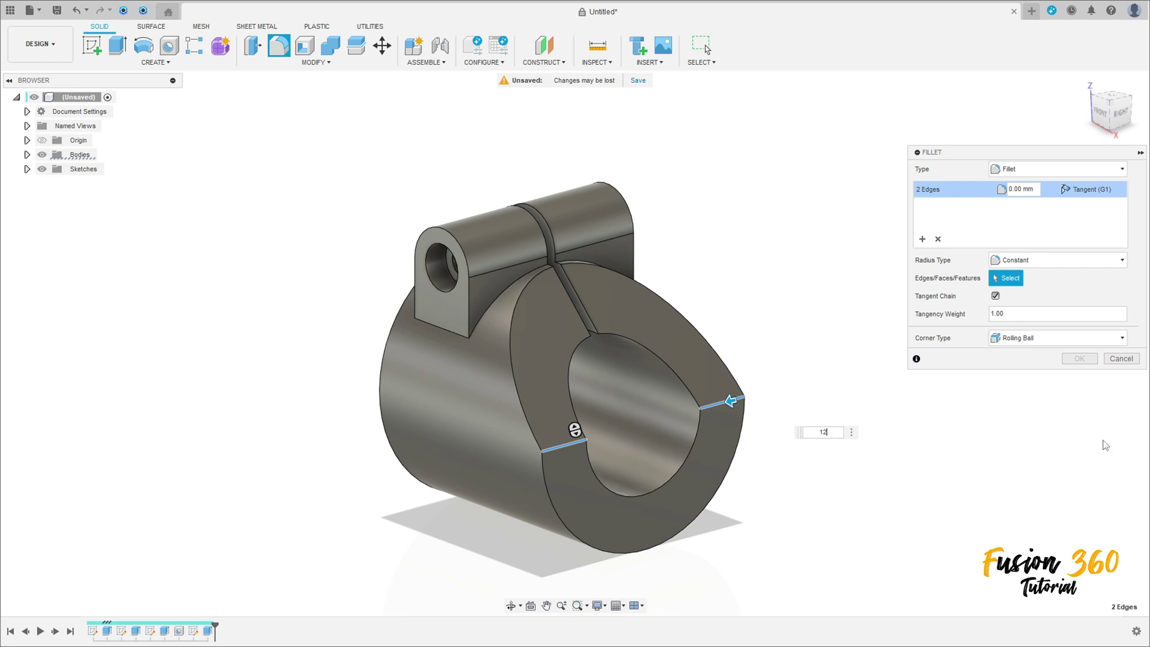
key("Return")
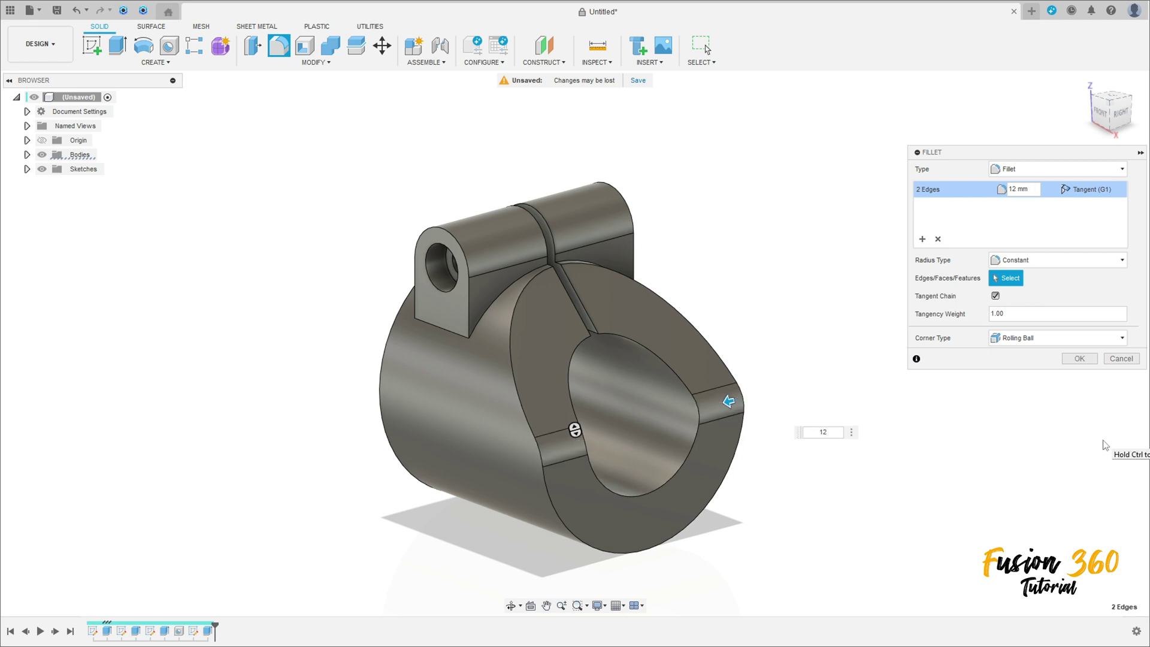
left_click(1079, 359)
middle_click_drag(880, 347, 109, 342, "shift")
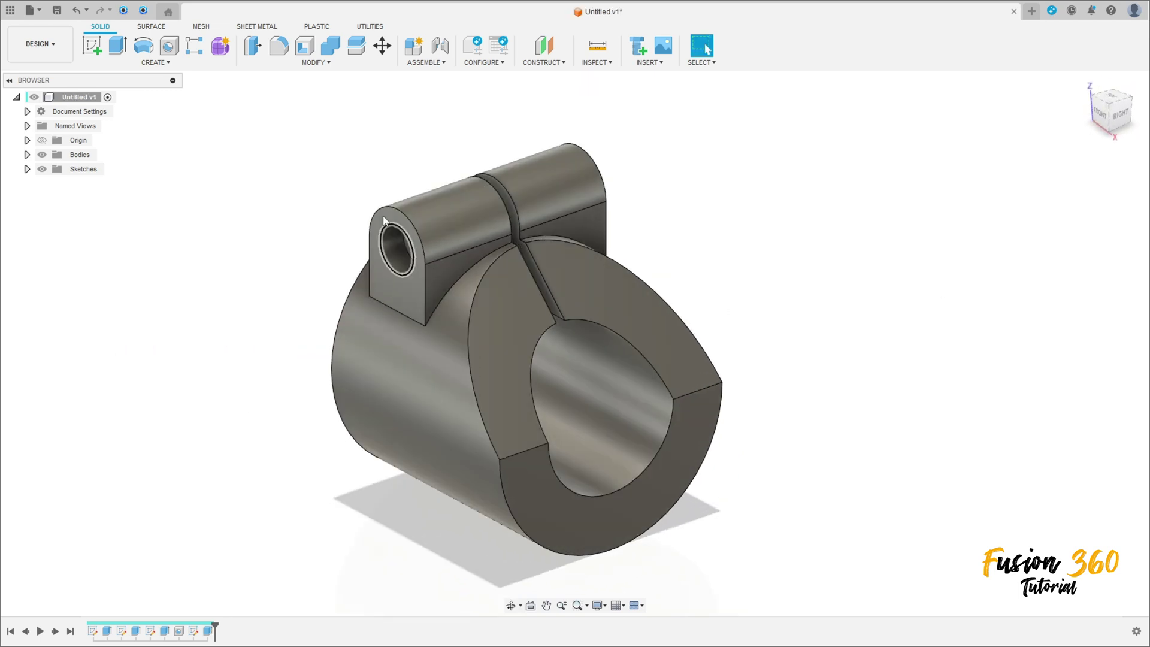
Step: Start a new fillet on the bore's split edges at 12 mm radius
left_click(309, 62)
left_click(280, 54)
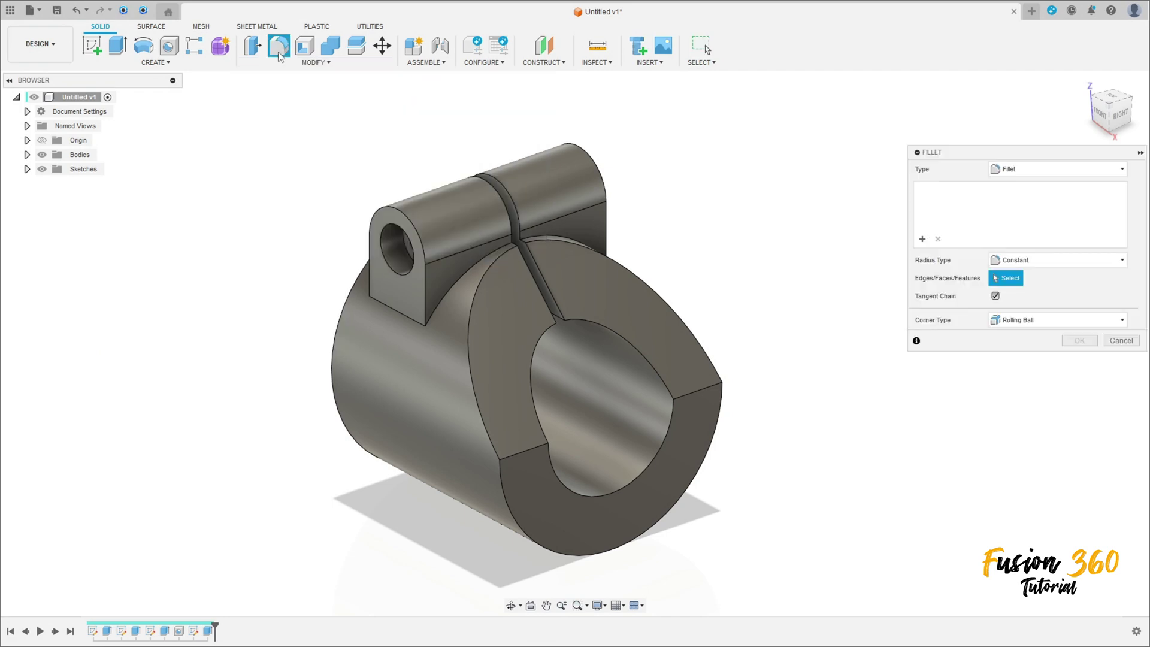
left_click(517, 455)
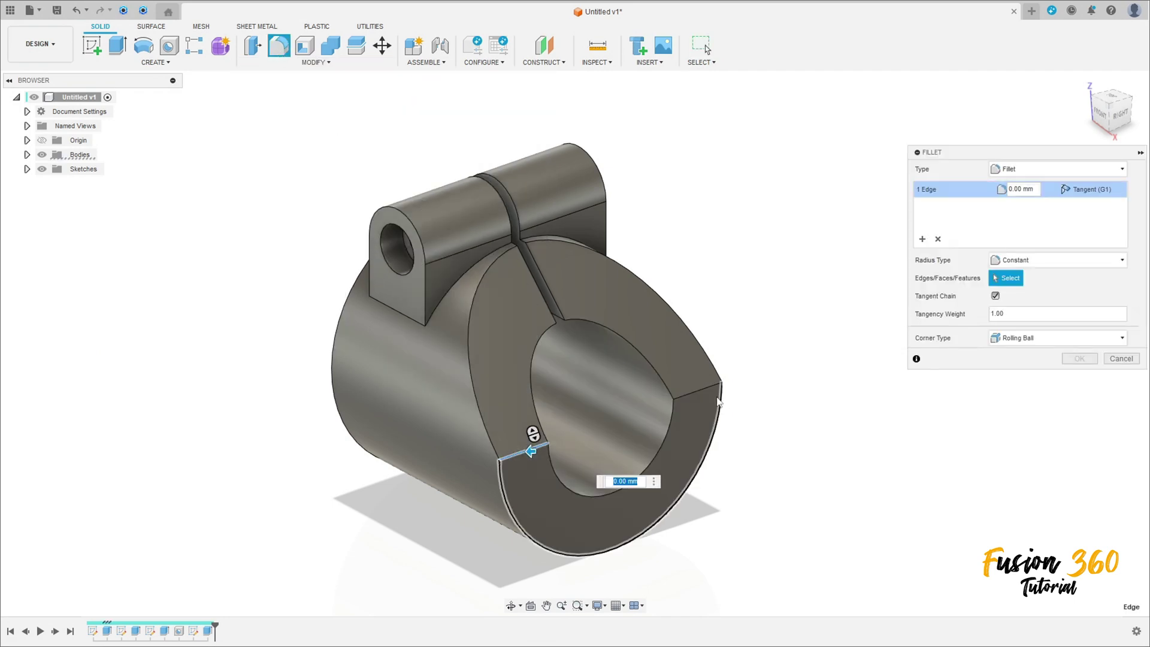
type("1")
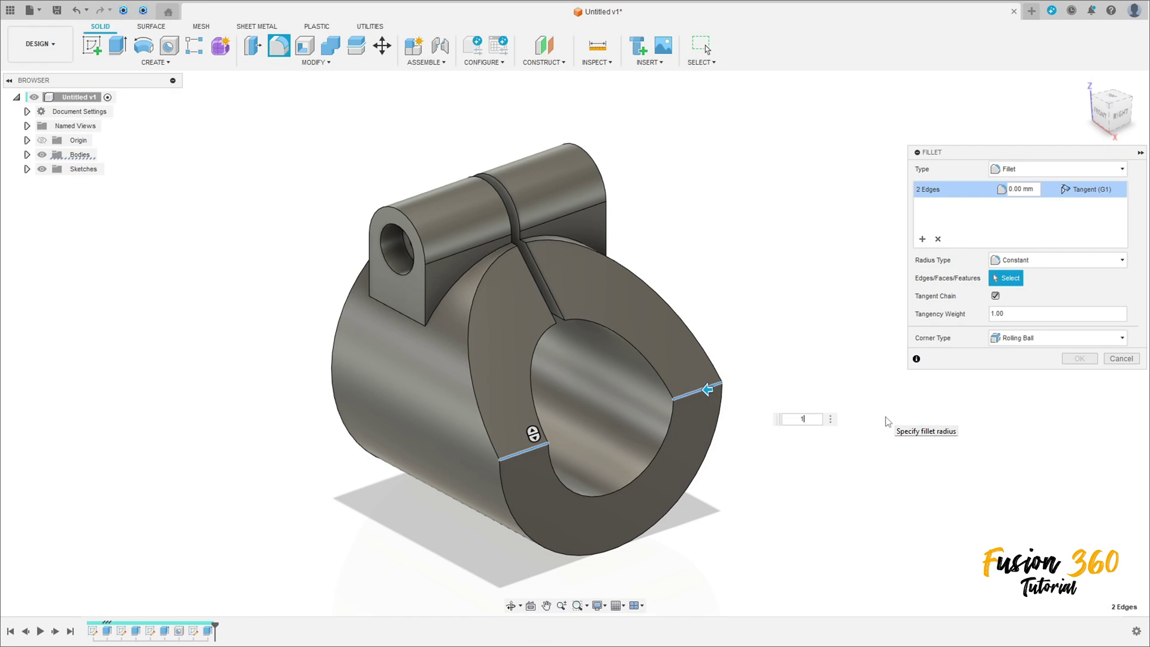
type("2")
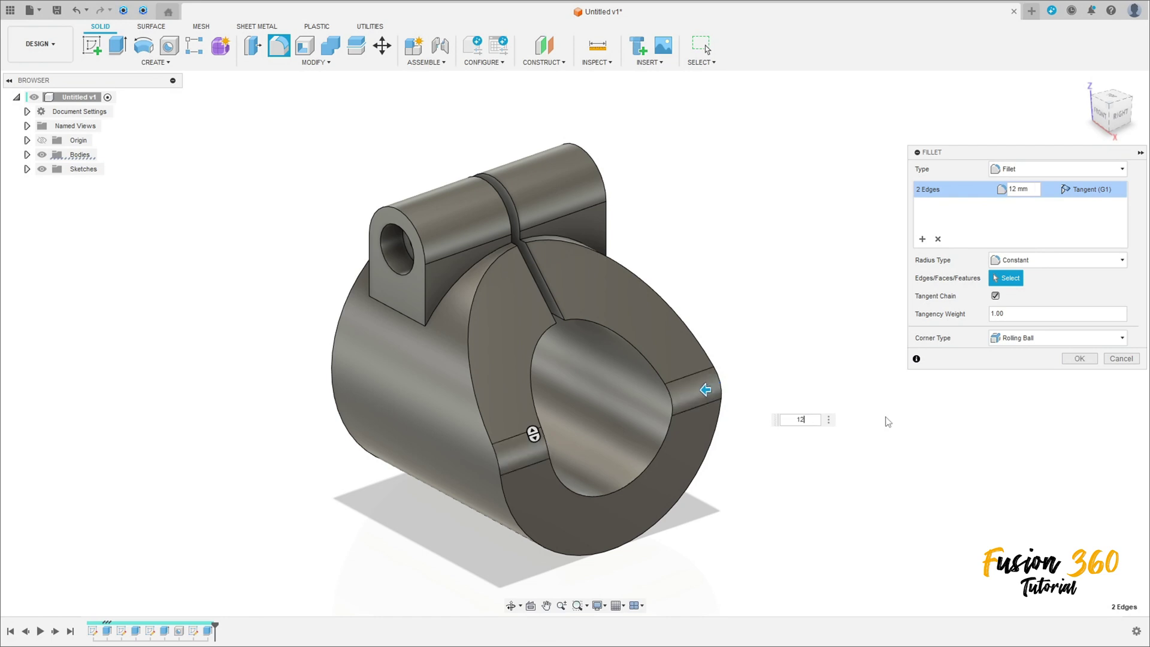
Step: Add a second edge set with the face arcs, bore edges and outer circle edges
left_click(922, 239)
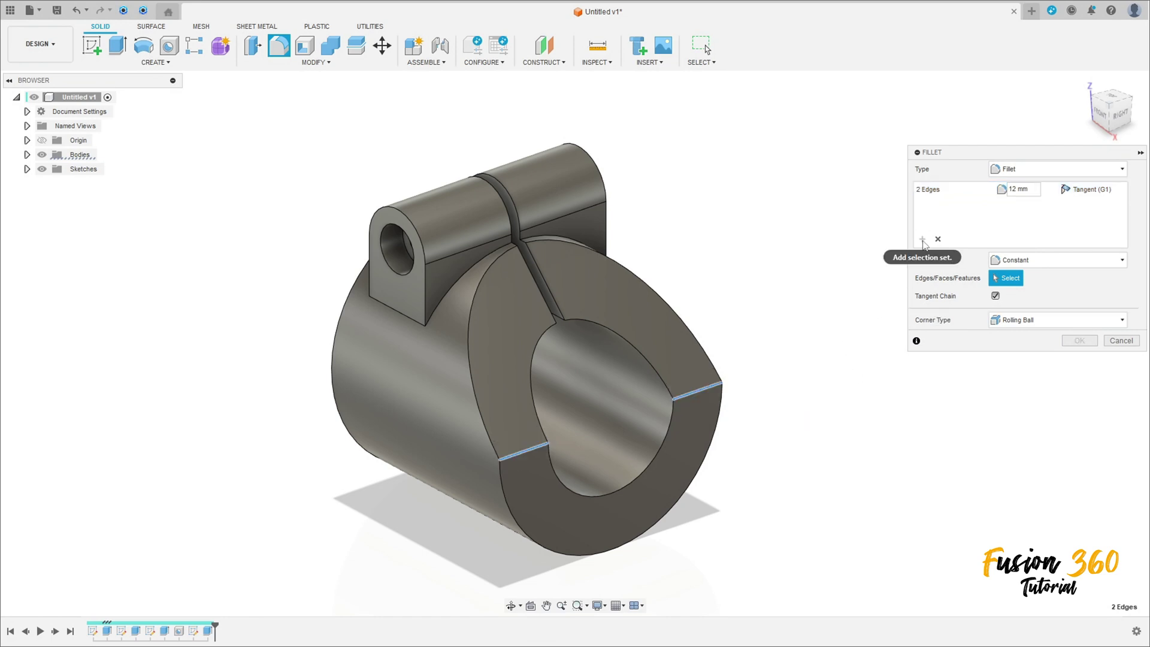
left_click(633, 276)
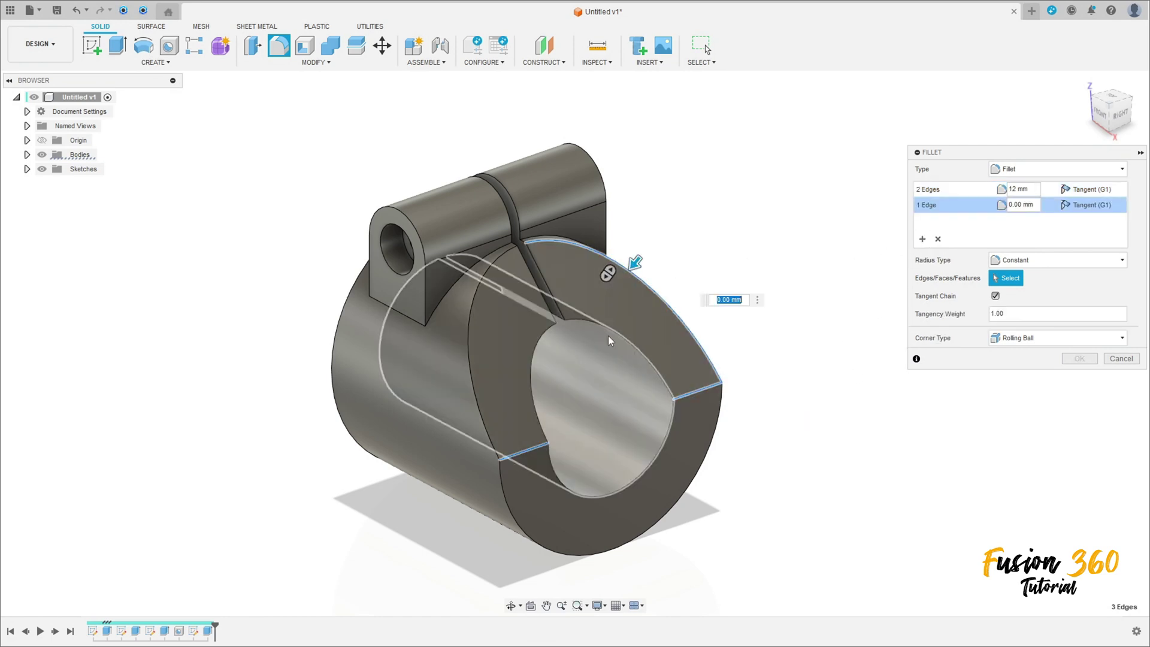
left_click(540, 339)
left_click(473, 336)
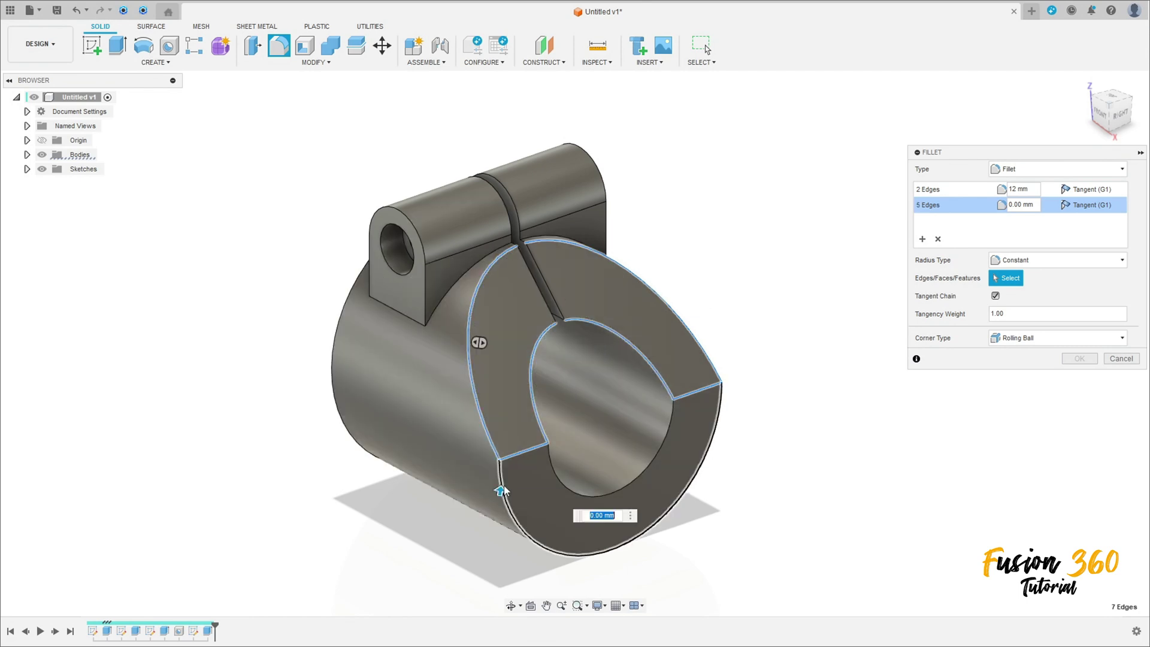
middle_click_drag(496, 469, 577, 410, "shift")
left_click(470, 457)
left_click(566, 412)
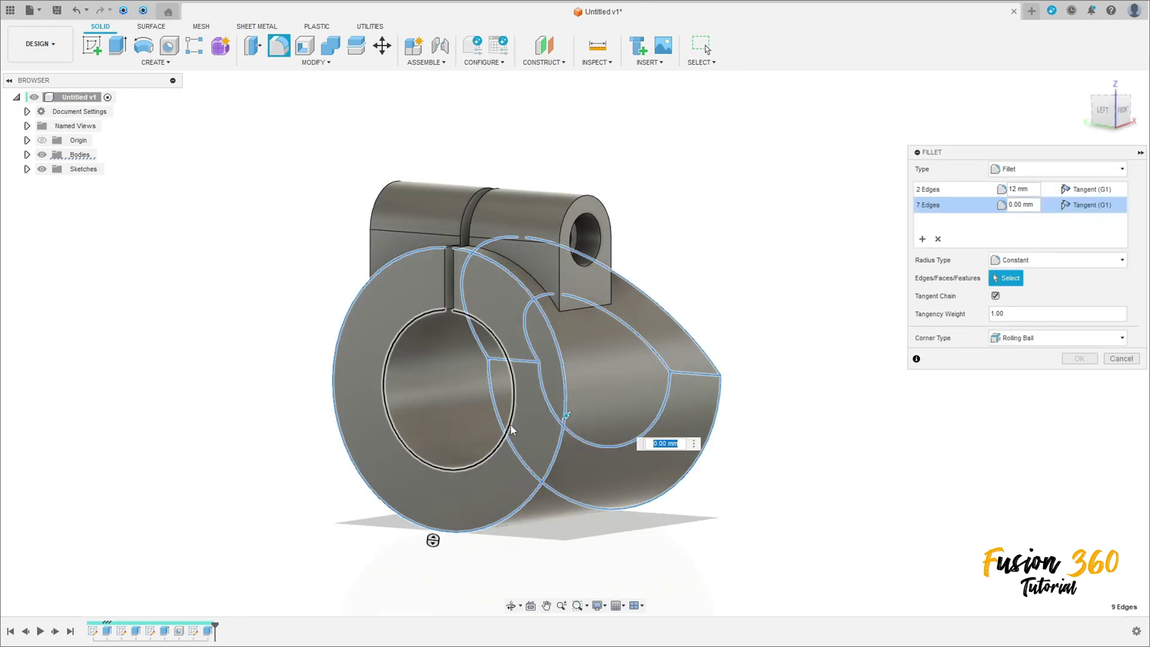
left_click(510, 425)
Step: Add the lug edges and adjacent curved edge, applying 3 mm fillets to all 20 edges
middle_click_drag(568, 329, 489, 256, "shift")
left_click(525, 391)
left_click(462, 316)
left_click(462, 315)
left_click(619, 297)
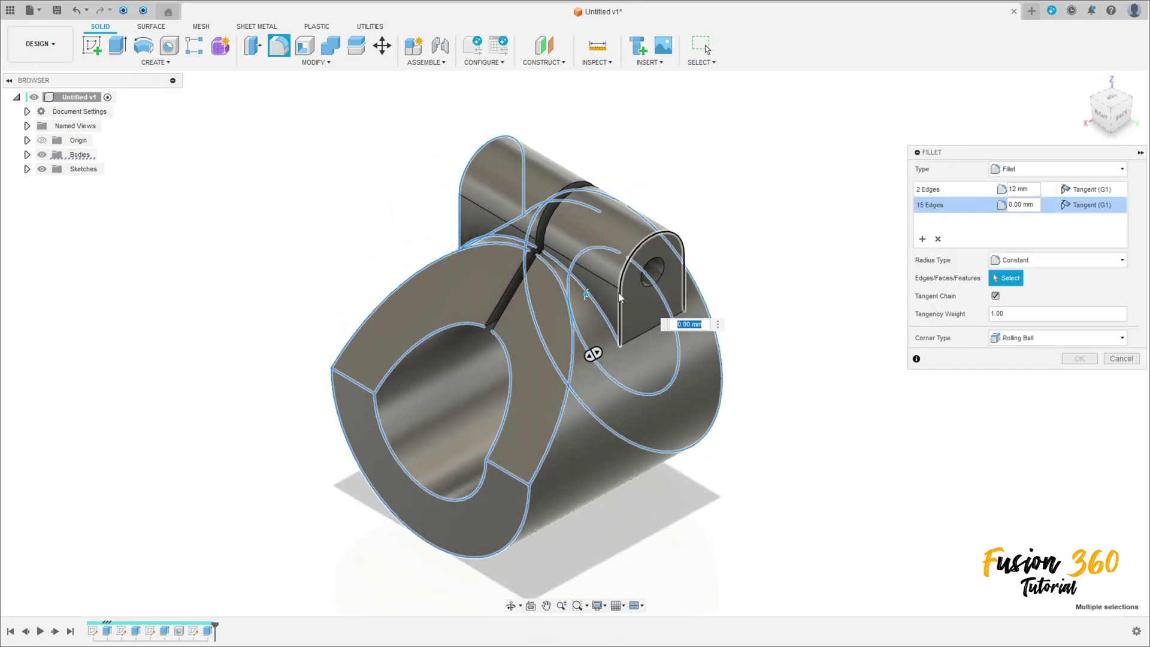
left_click(633, 339)
middle_click_drag(635, 339, 549, 323, "shift")
left_click(556, 327)
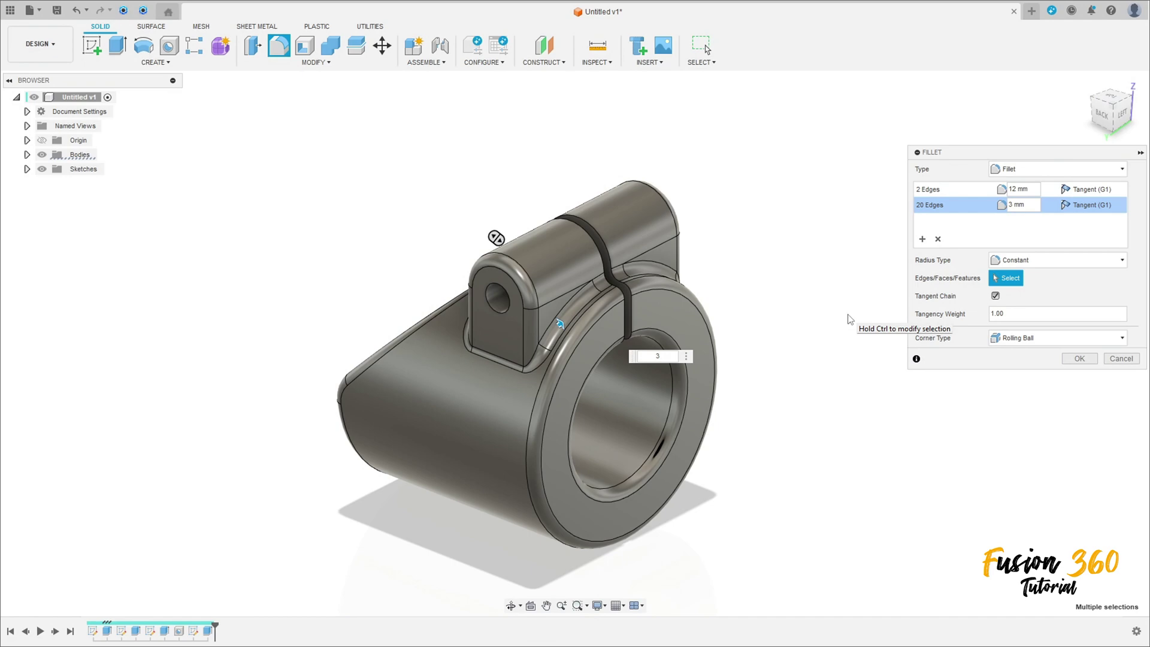
key("Return")
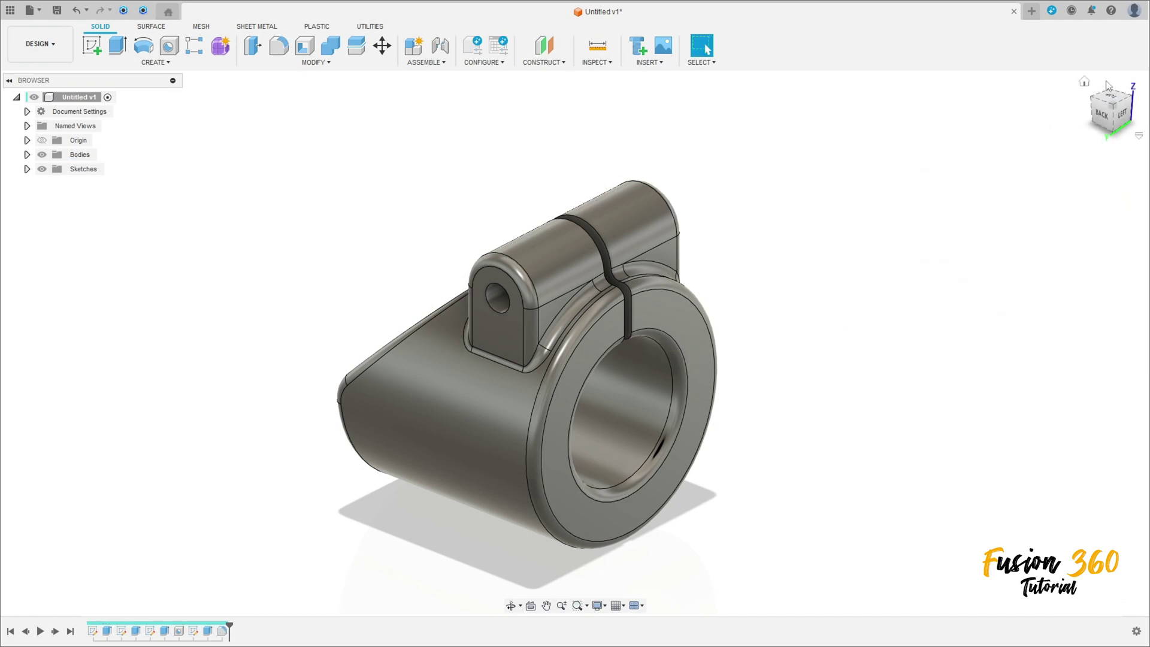
left_click(1083, 82)
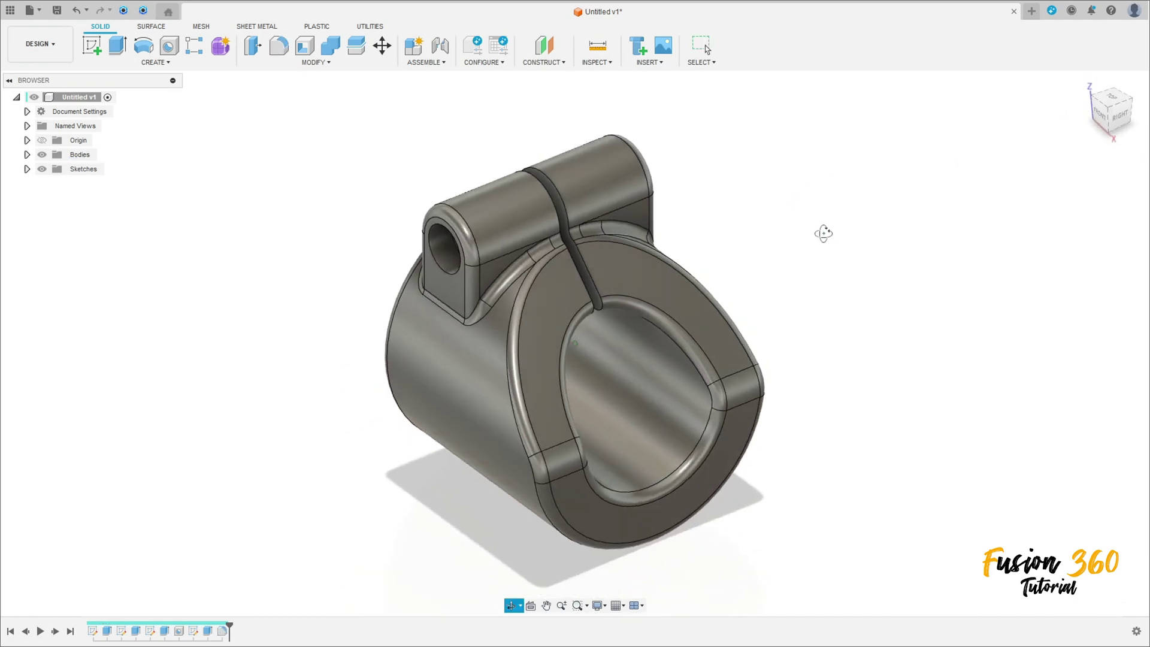